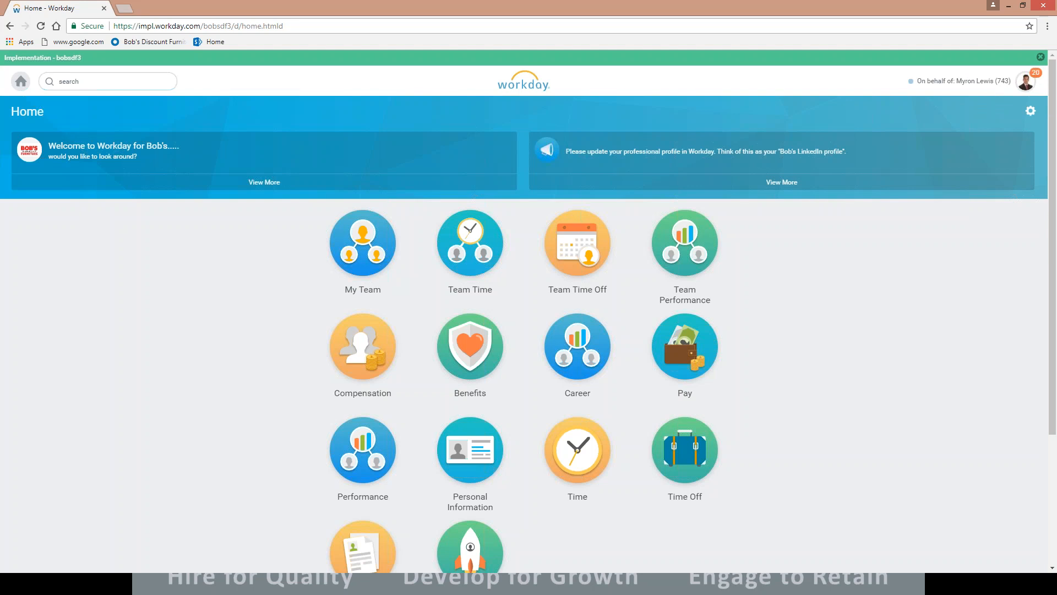
# Start a new job requisition from the Recruiting area with the Create New Position option and proceed to the recruiting information
pyautogui.scroll(-1, 775, 336)
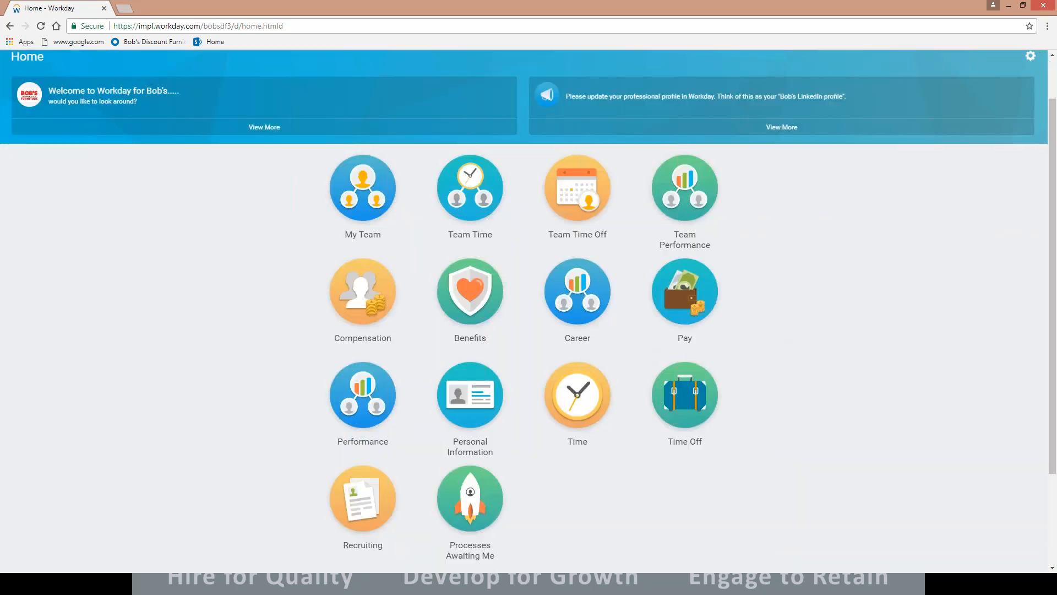
pyautogui.click(369, 502)
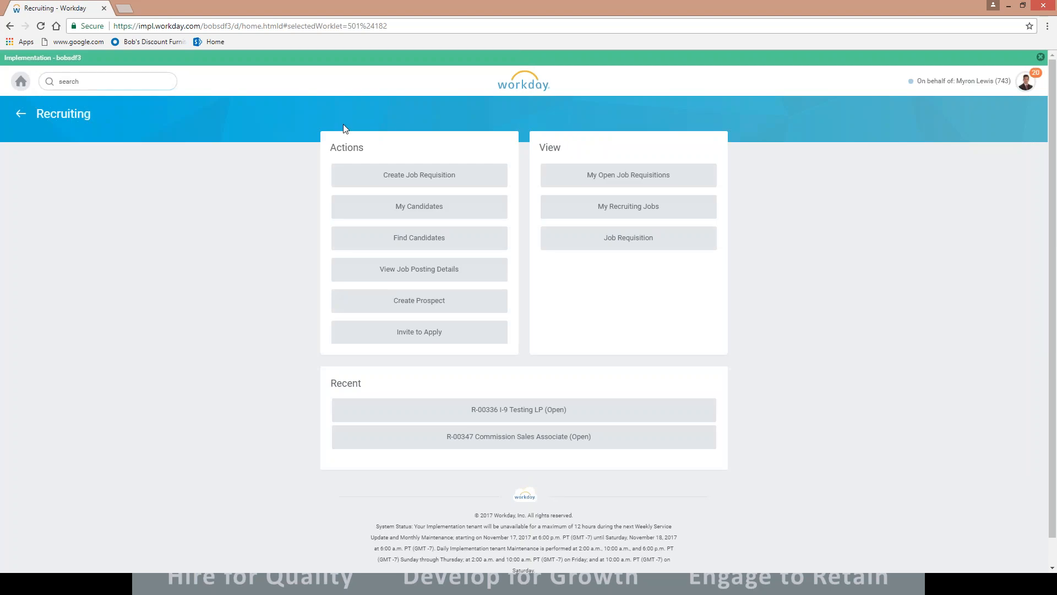
pyautogui.click(414, 180)
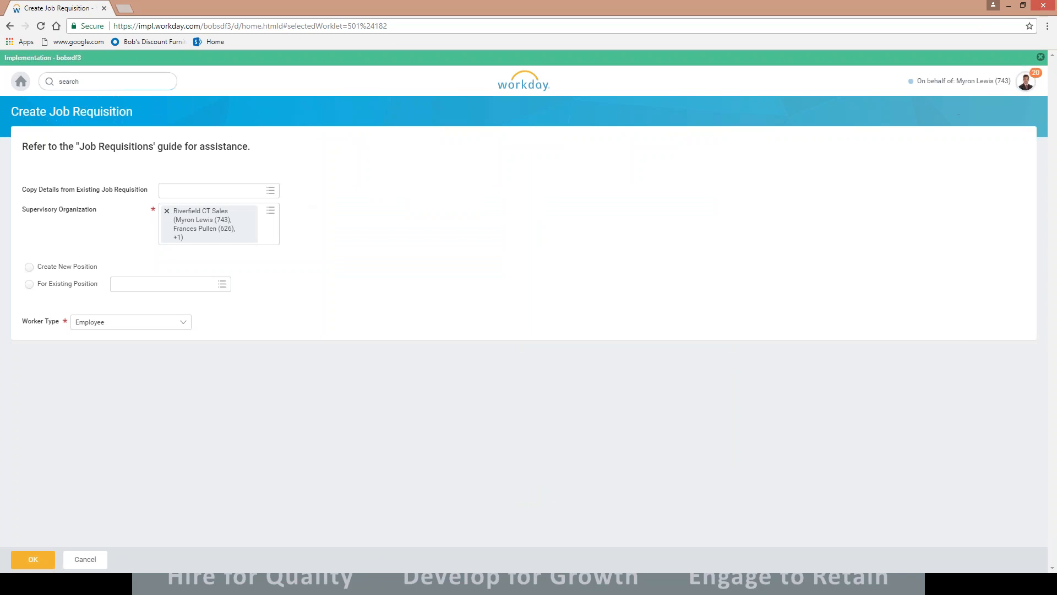
pyautogui.click(30, 268)
pyautogui.click(33, 558)
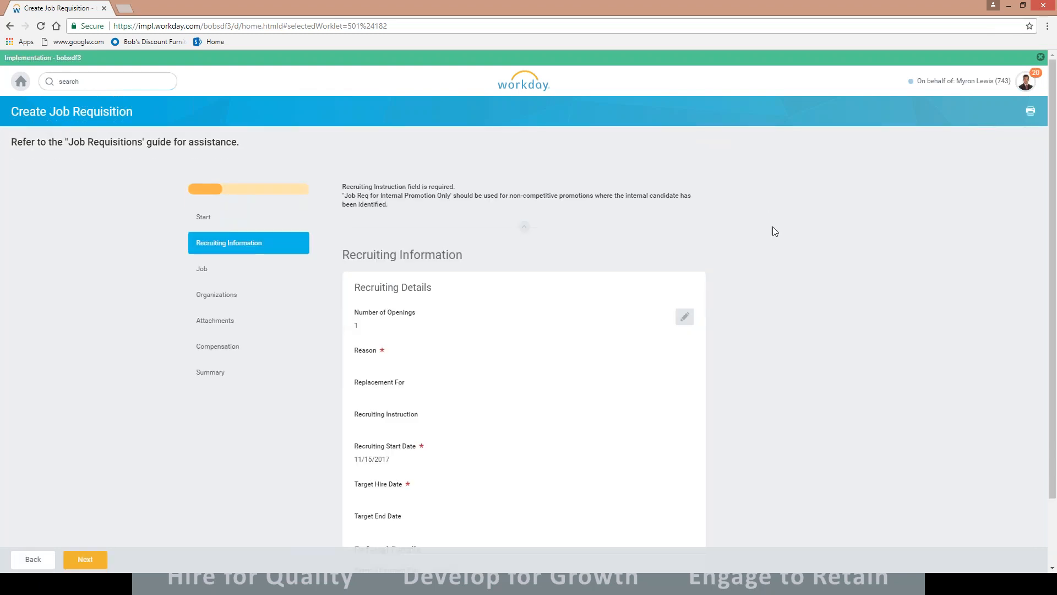
# Edit the recruiting details and set the requisition reason to Addition > Additional Staff
pyautogui.scroll(-2, 619, 189)
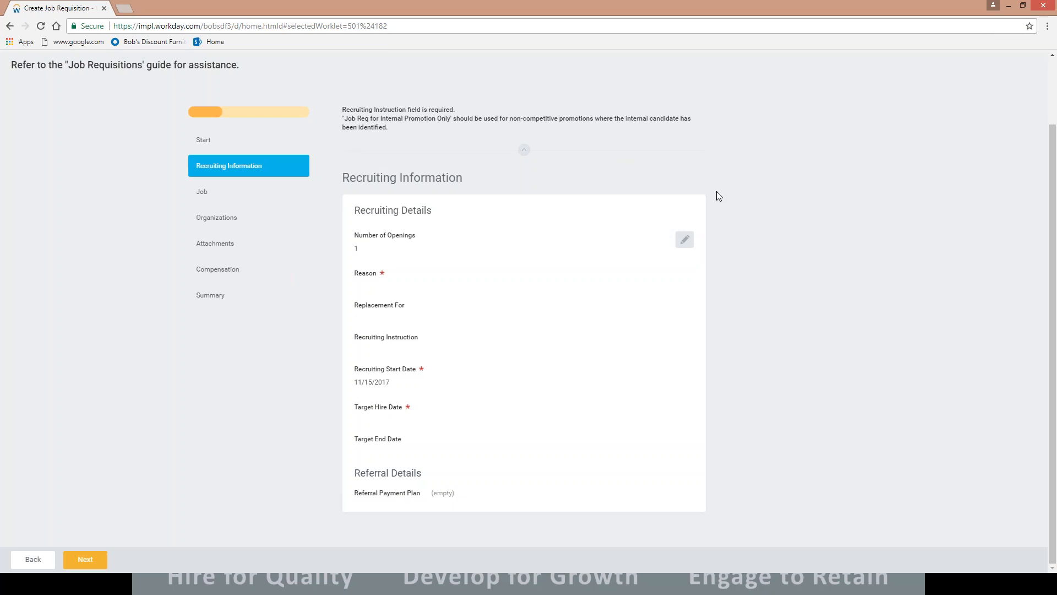
pyautogui.click(685, 239)
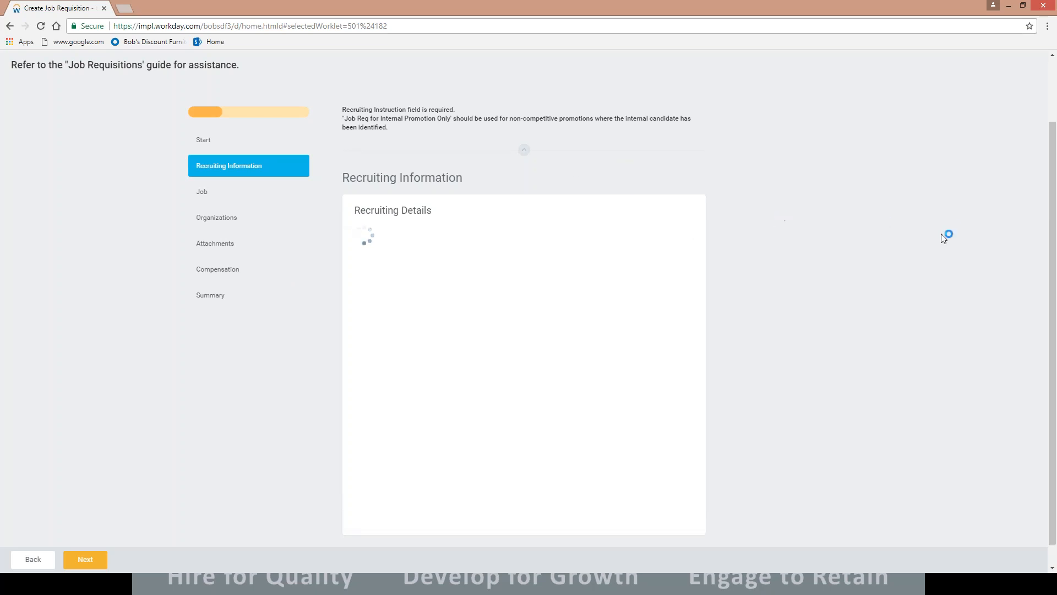
pyautogui.scroll(-1, 824, 241)
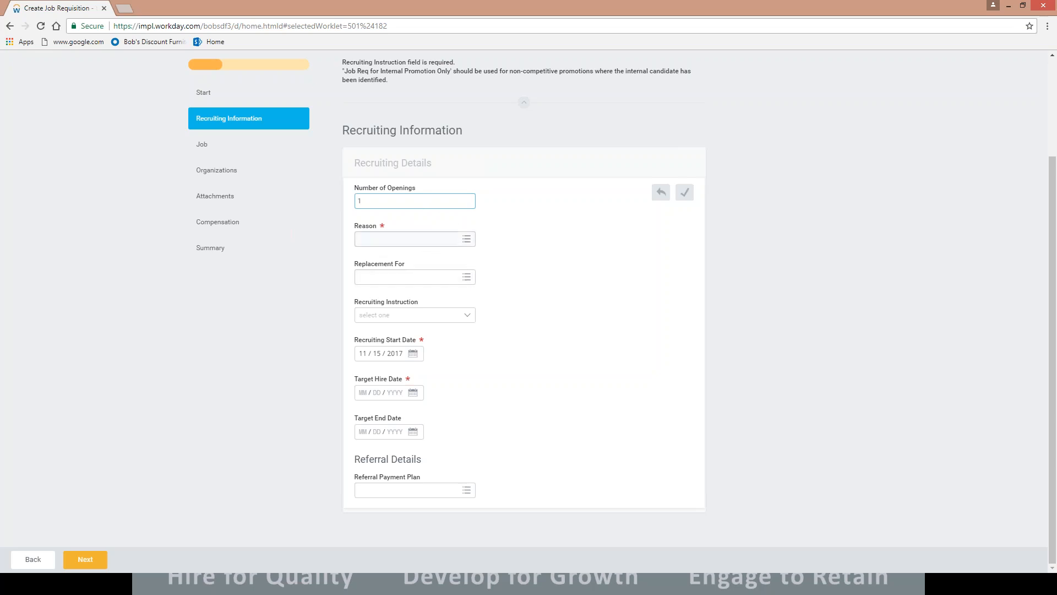
pyautogui.click(466, 242)
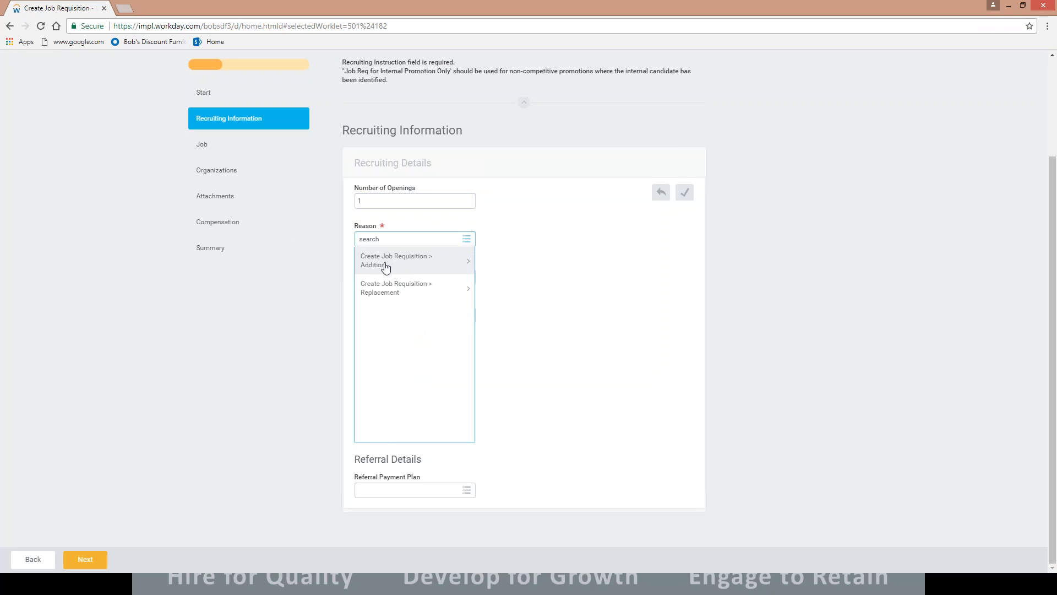
pyautogui.click(385, 268)
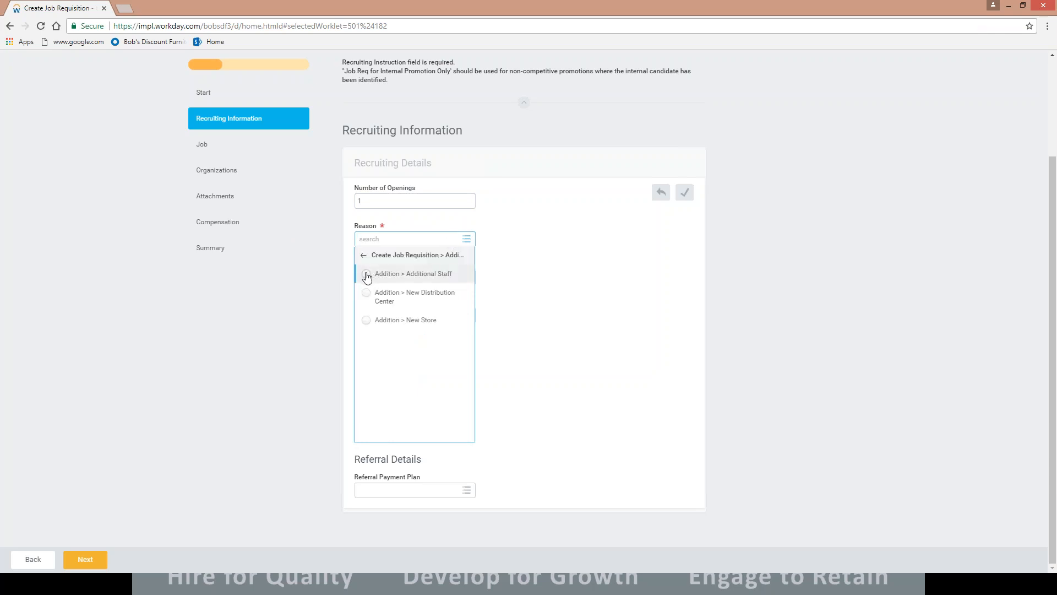
pyautogui.click(369, 274)
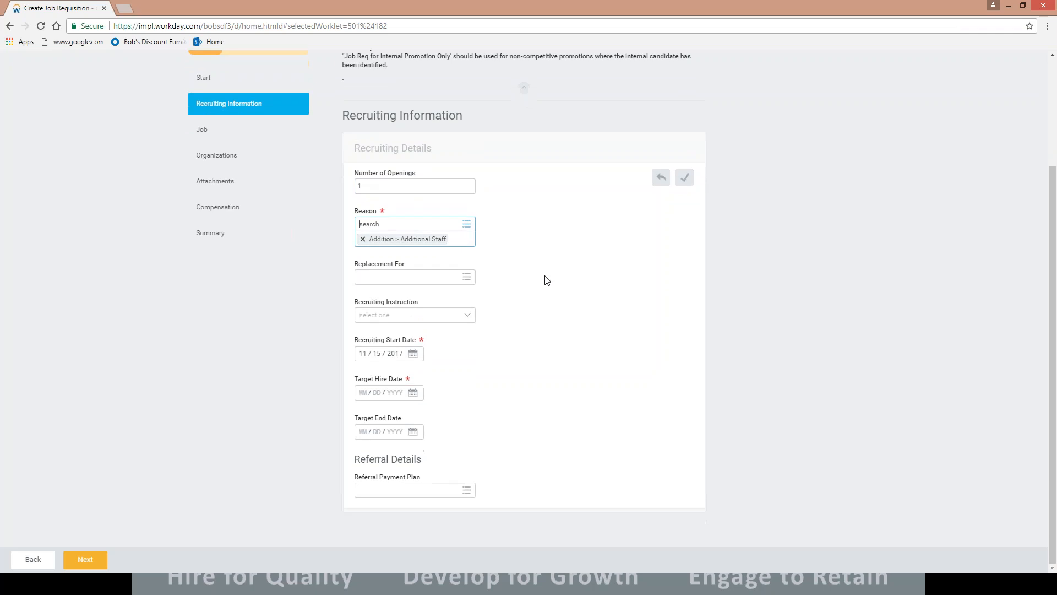
# Set the recruiting instruction to Post Internally and Externally and the target hire date to 11/22/2017, and continue to the Job section
pyautogui.click(453, 314)
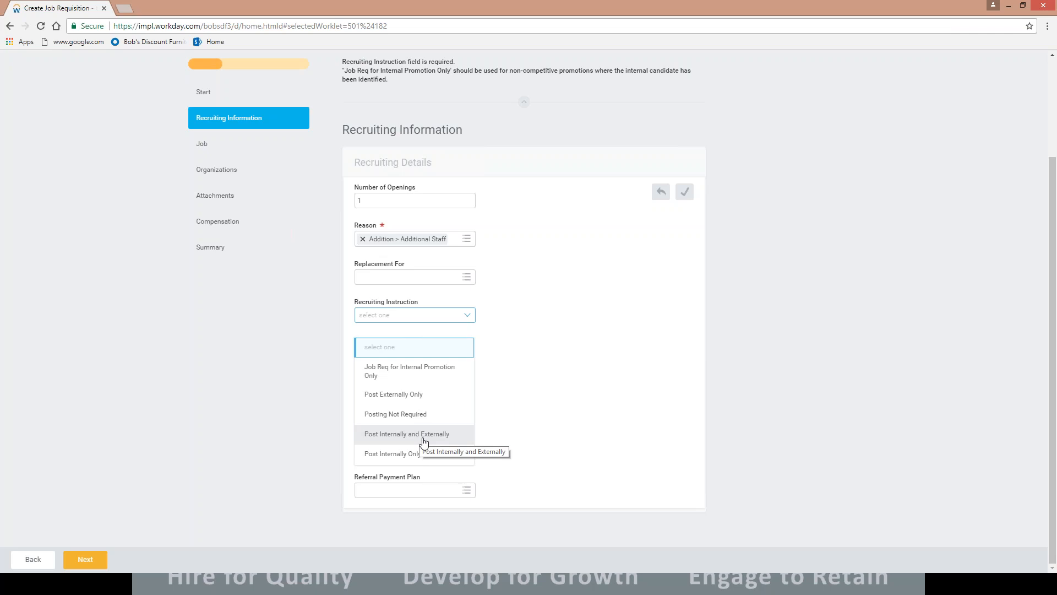
pyautogui.click(422, 435)
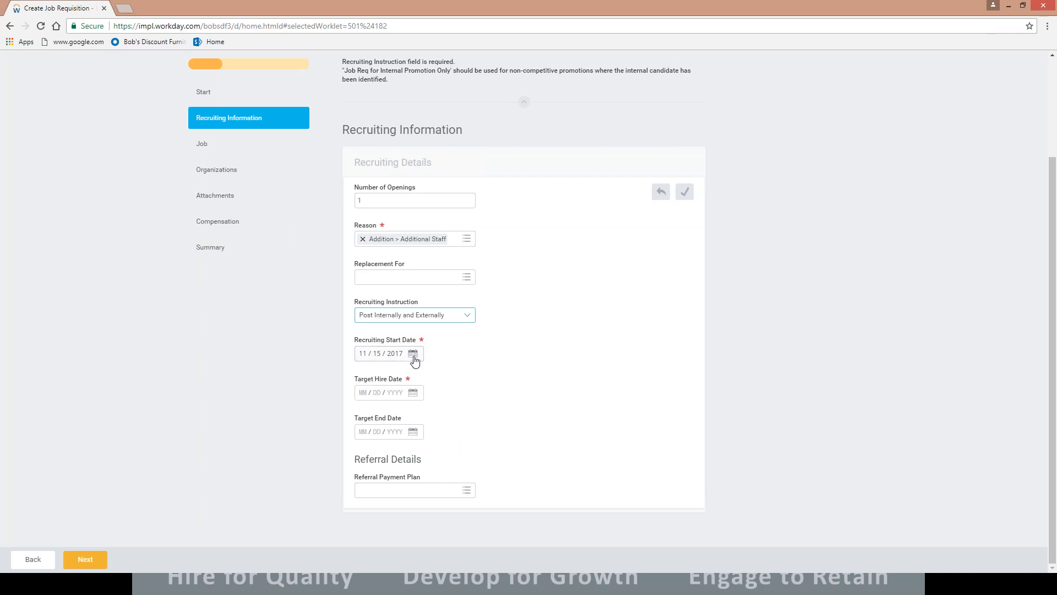
pyautogui.click(414, 395)
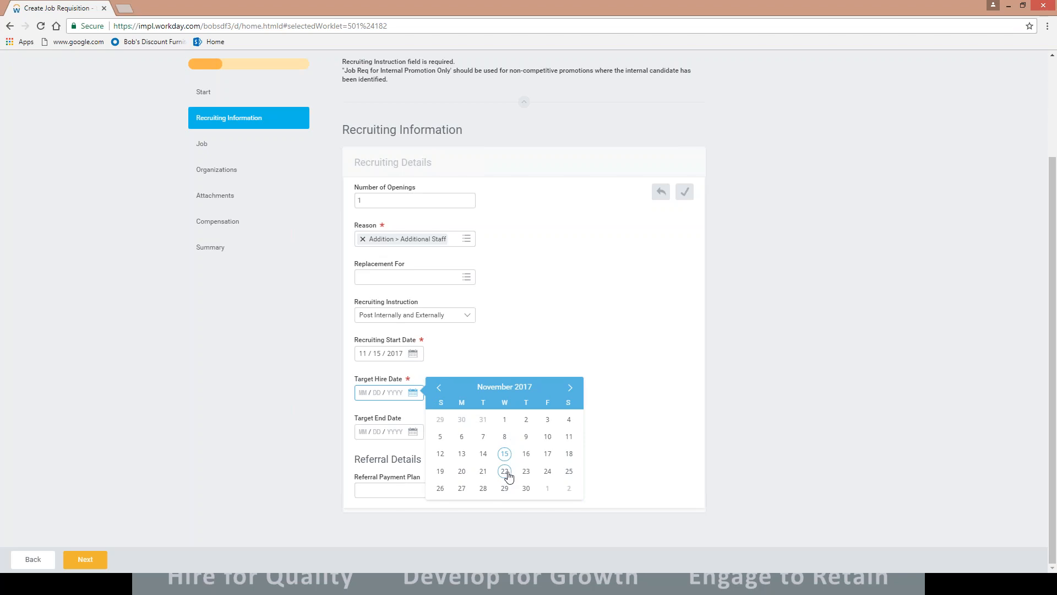
pyautogui.click(506, 472)
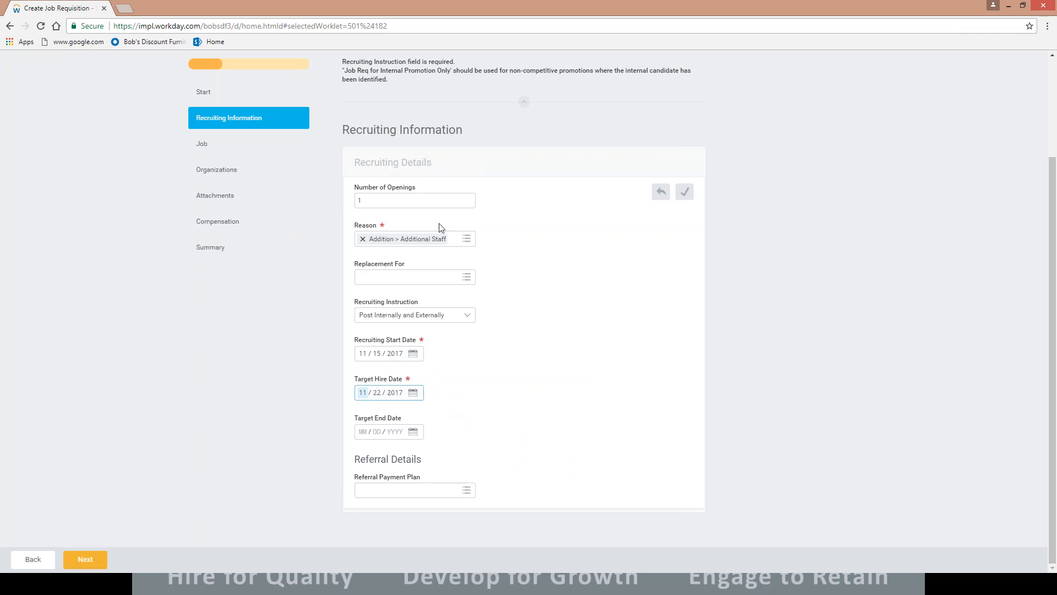
pyautogui.click(87, 560)
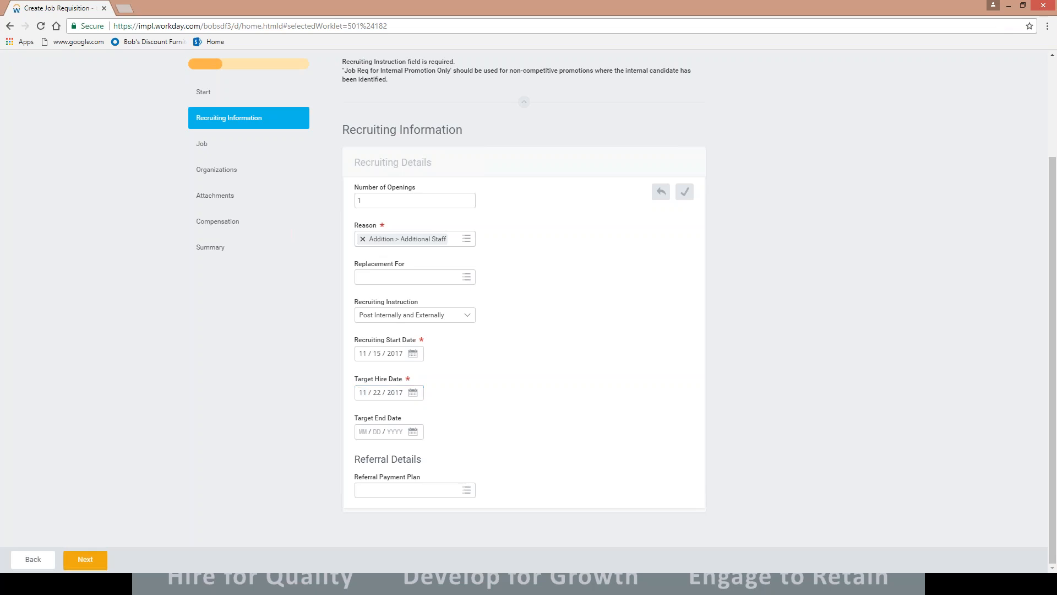
# Open the job details for editing and enter "Sales Associate" as the job posting title
pyautogui.scroll(-1, 551, 315)
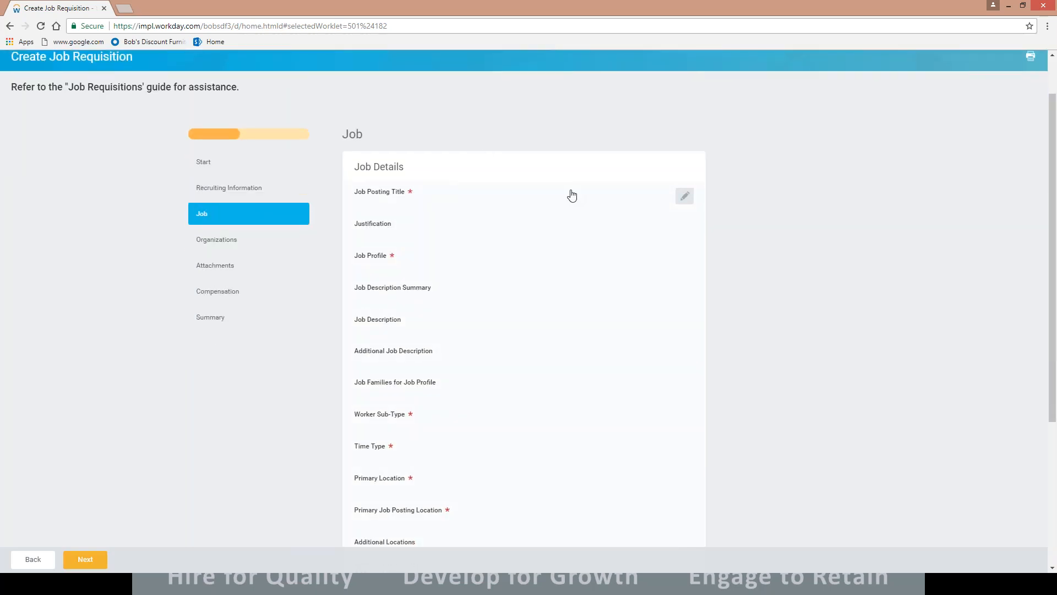
pyautogui.click(685, 196)
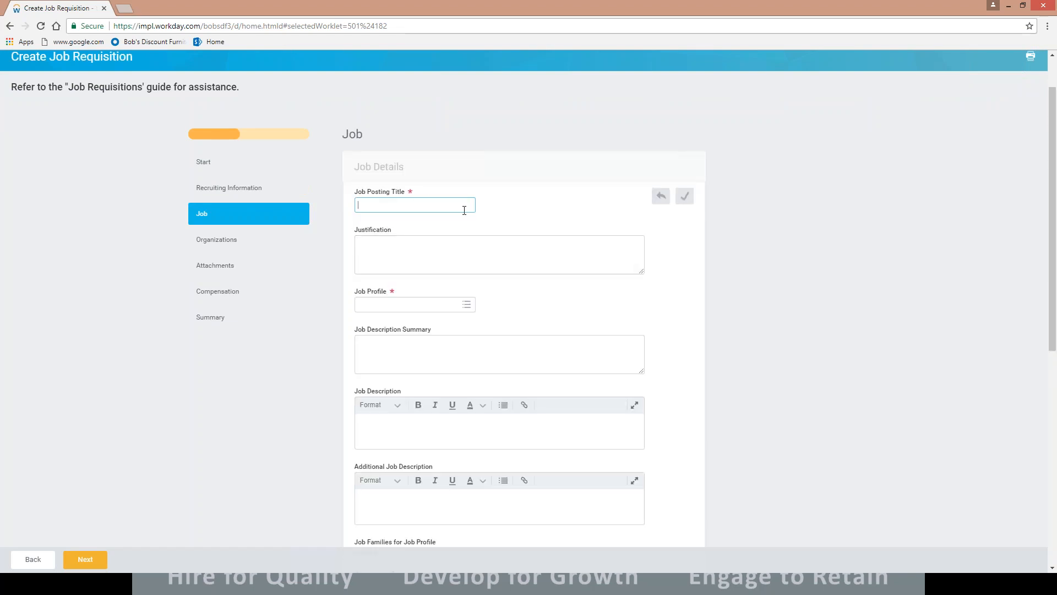
pyautogui.scroll(-1, 424, 155)
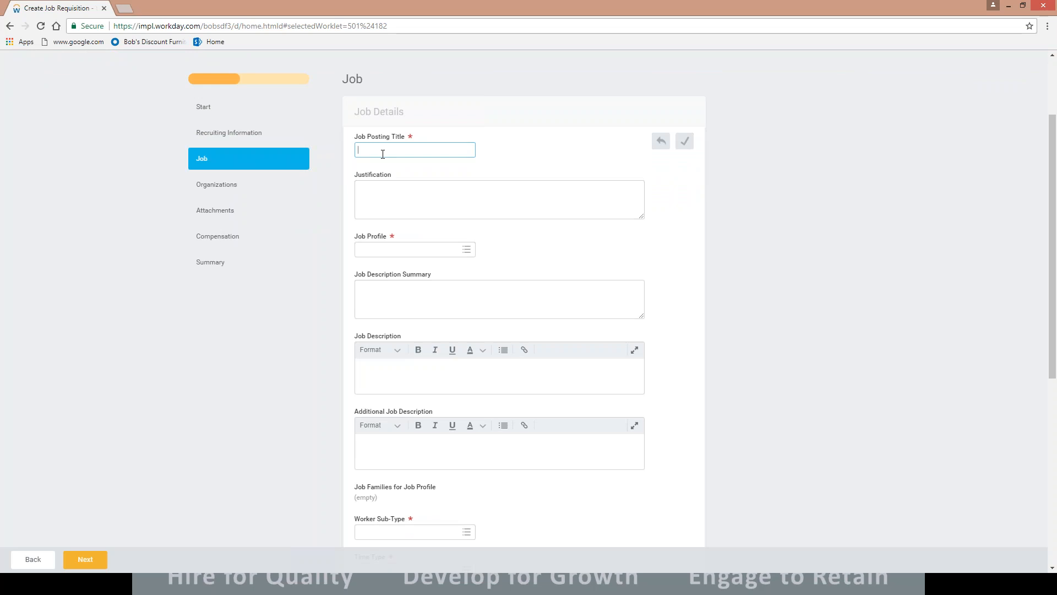
pyautogui.write('Sales Associate')
pyautogui.click(381, 197)
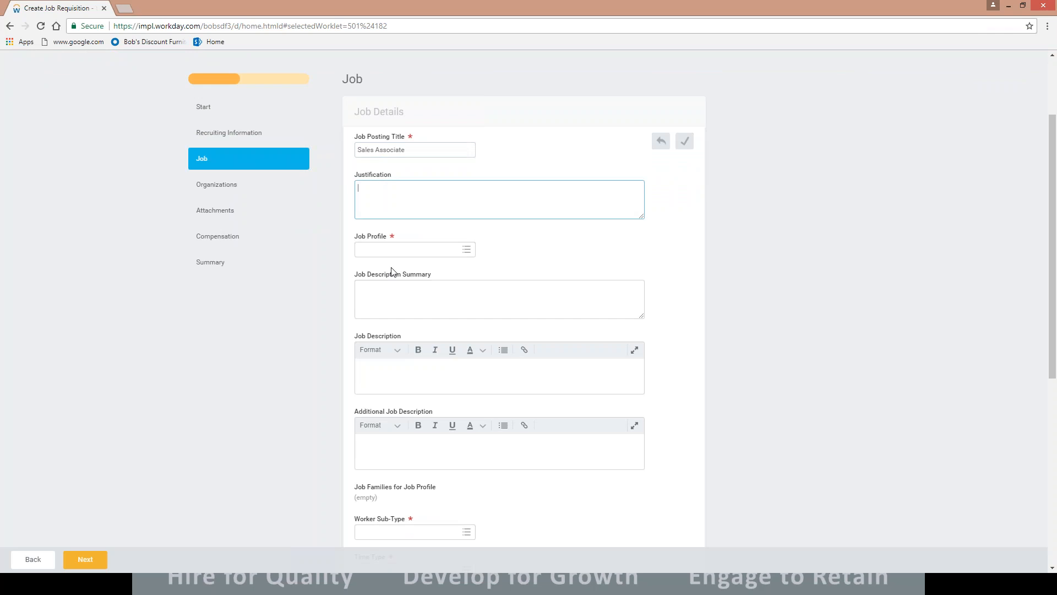
# Search the job profiles for "sales associate" and assign JC0326 - Commission Sales Associate to the requisition
pyautogui.click(467, 251)
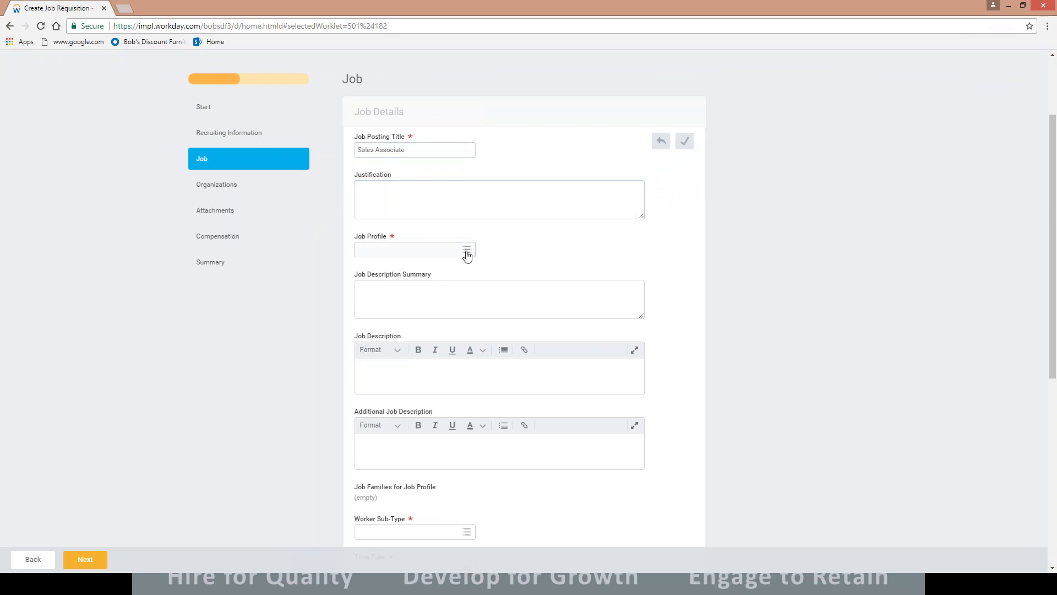
pyautogui.click(395, 304)
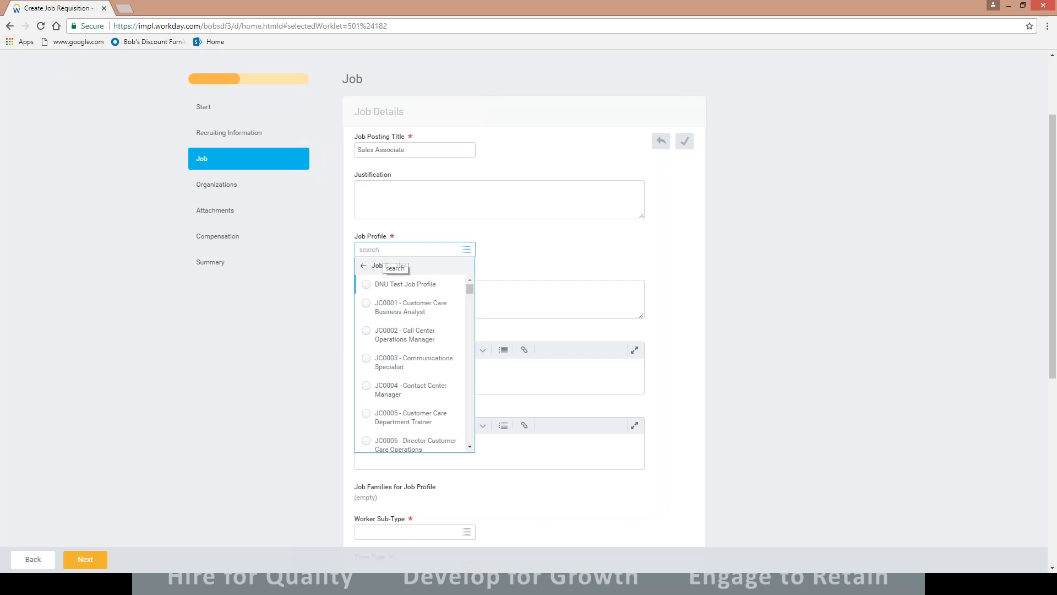
pyautogui.click(385, 266)
pyautogui.write('sales a')
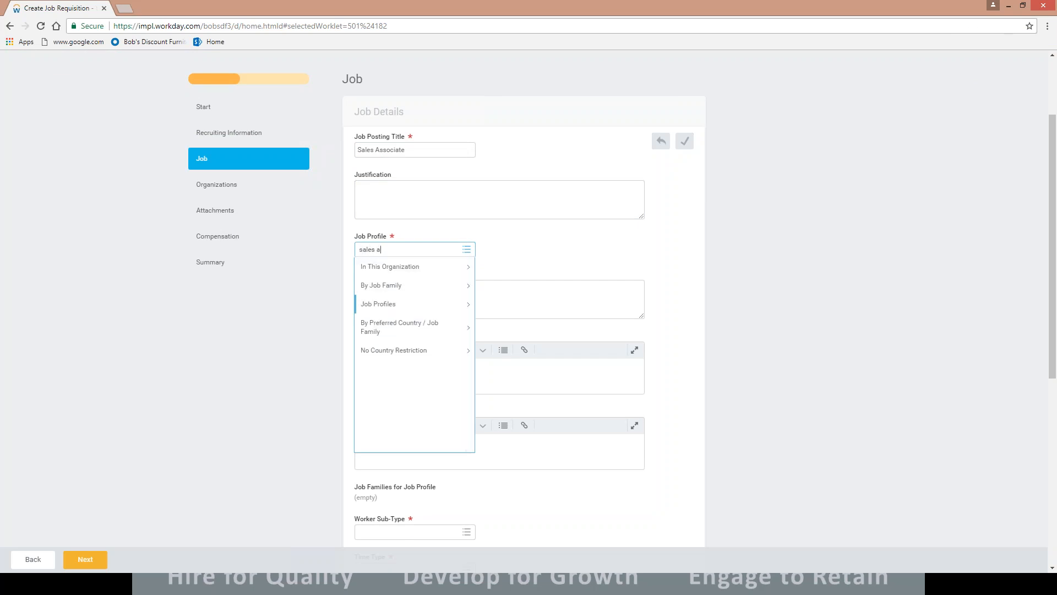
pyautogui.write('ociate')
pyautogui.press('Return')
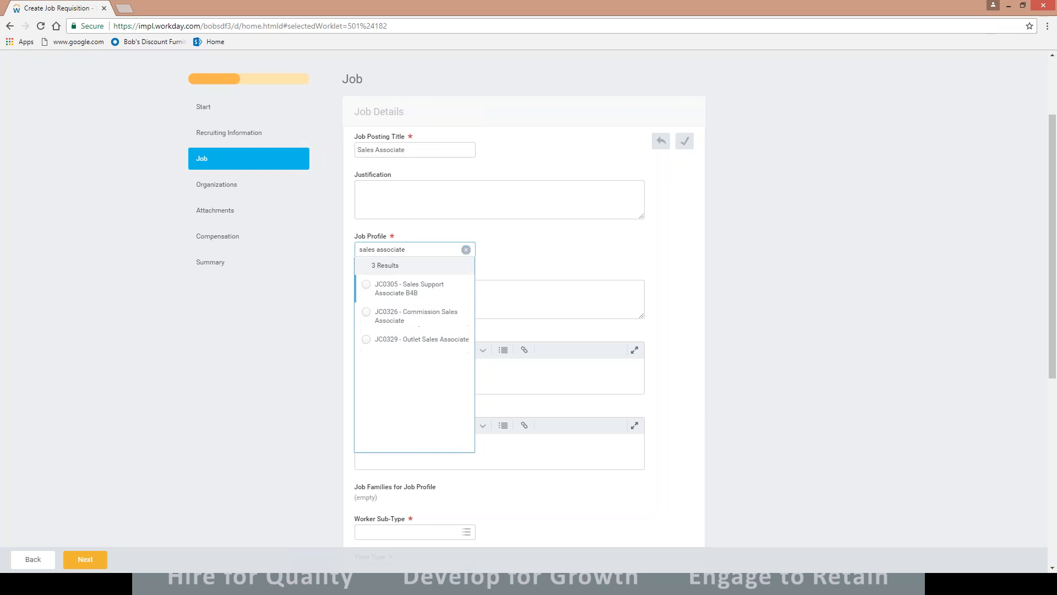
pyautogui.click(366, 316)
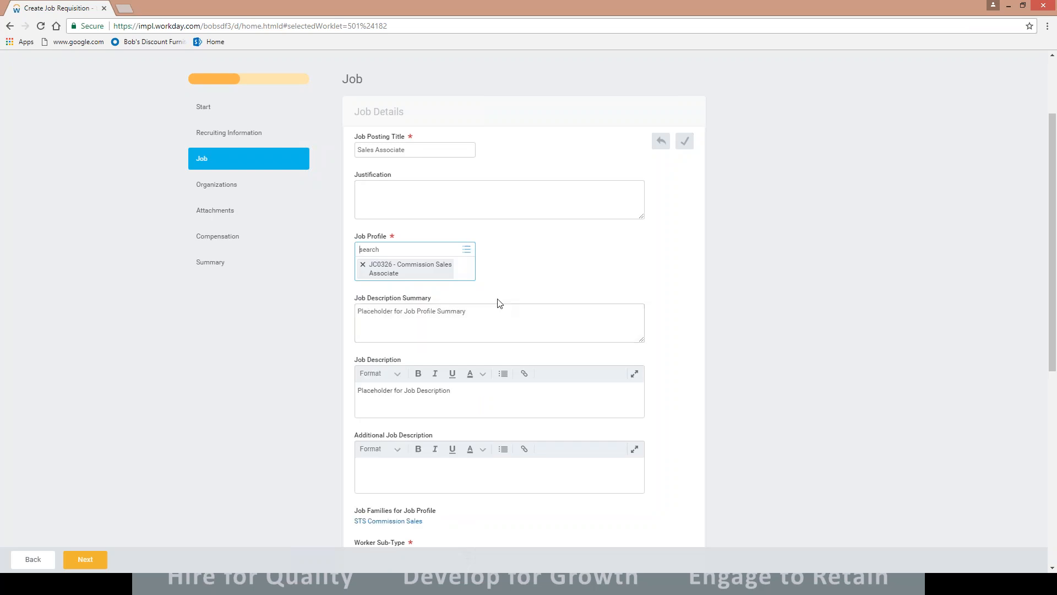
# Set the worker sub-type to Regular for the current country and the time type to Full time
pyautogui.scroll(-1, 505, 325)
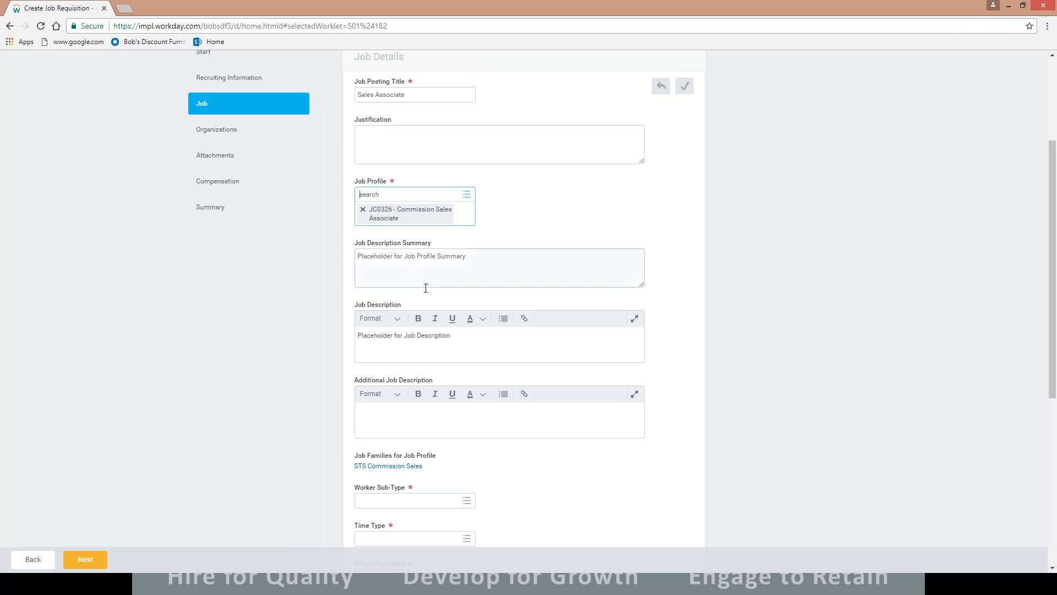
pyautogui.scroll(-4, 428, 336)
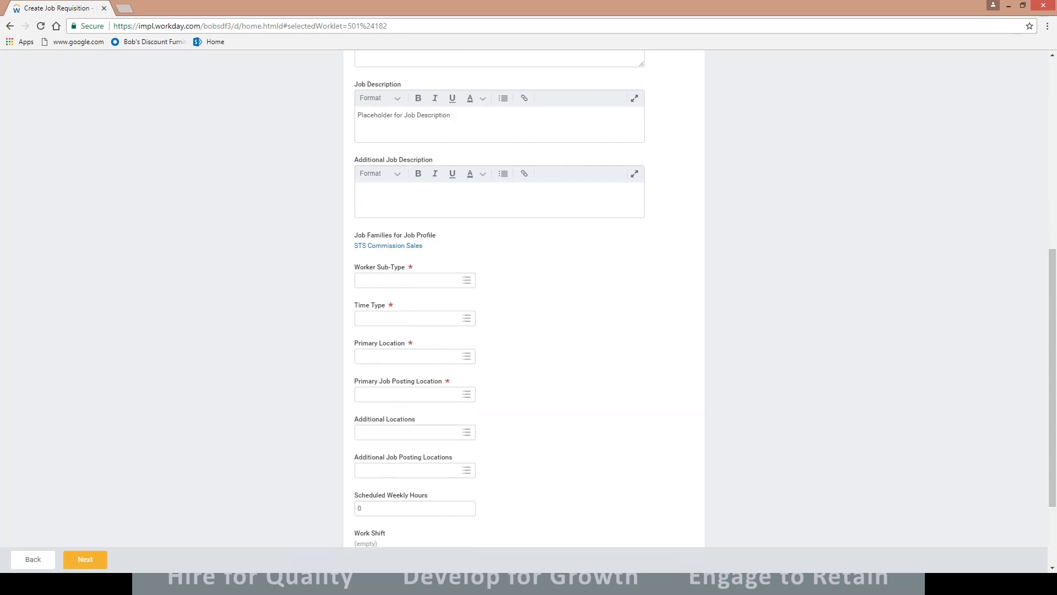
pyautogui.scroll(-2, 439, 231)
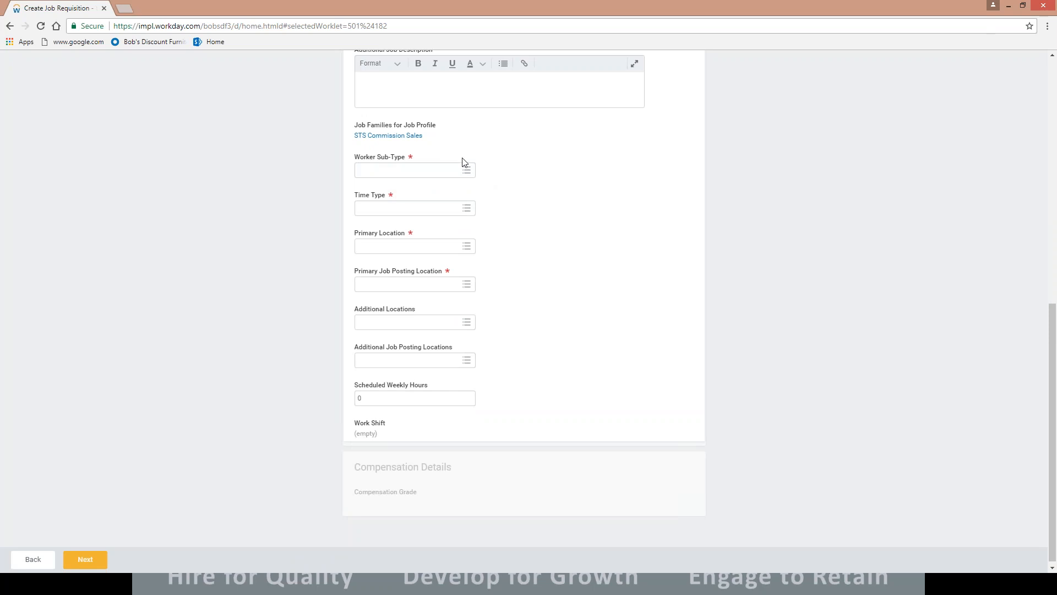
pyautogui.click(467, 173)
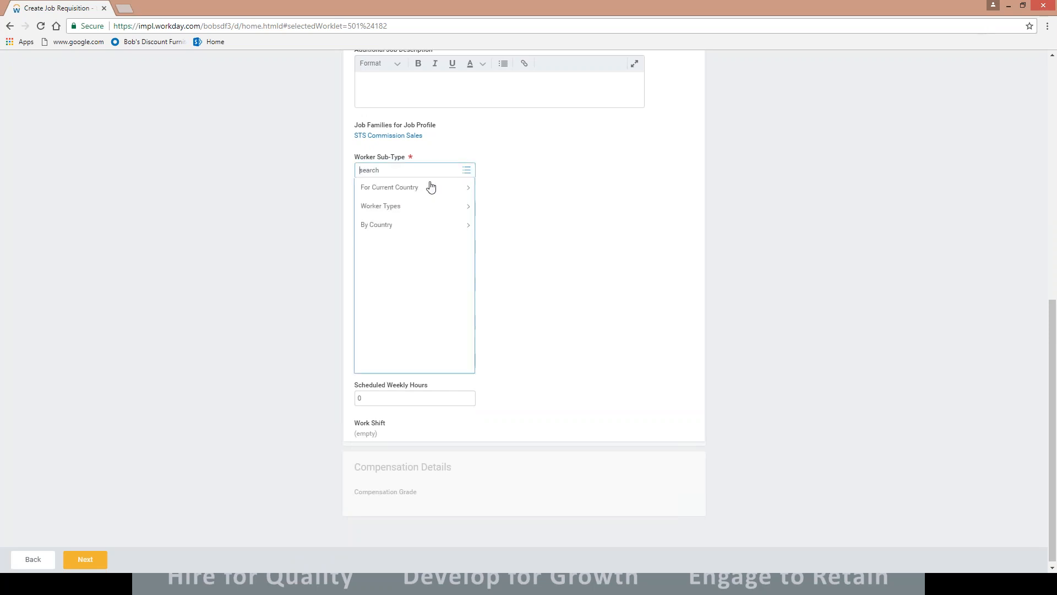
pyautogui.click(408, 189)
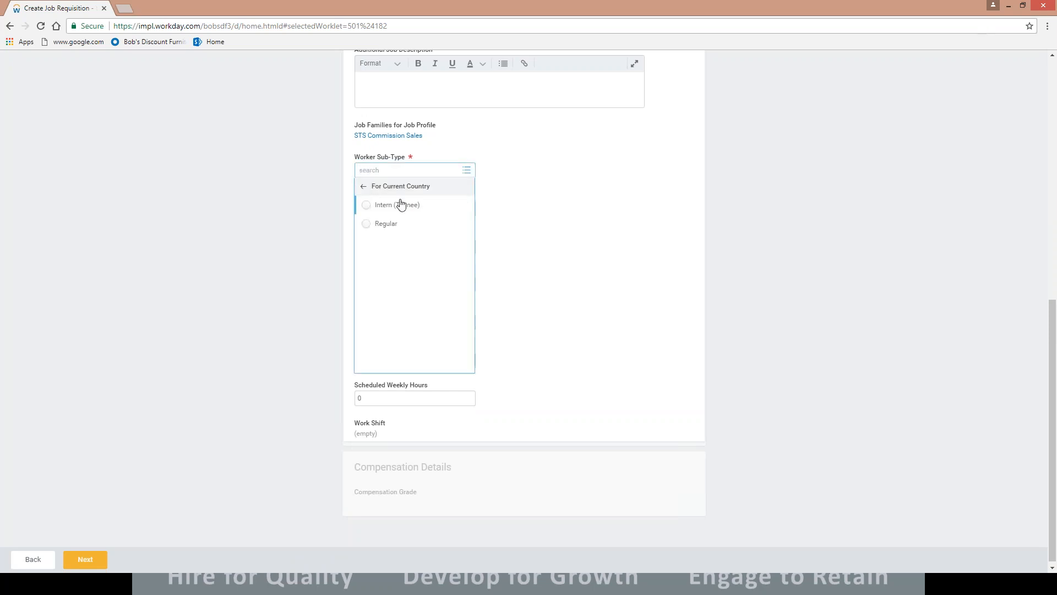
pyautogui.click(366, 224)
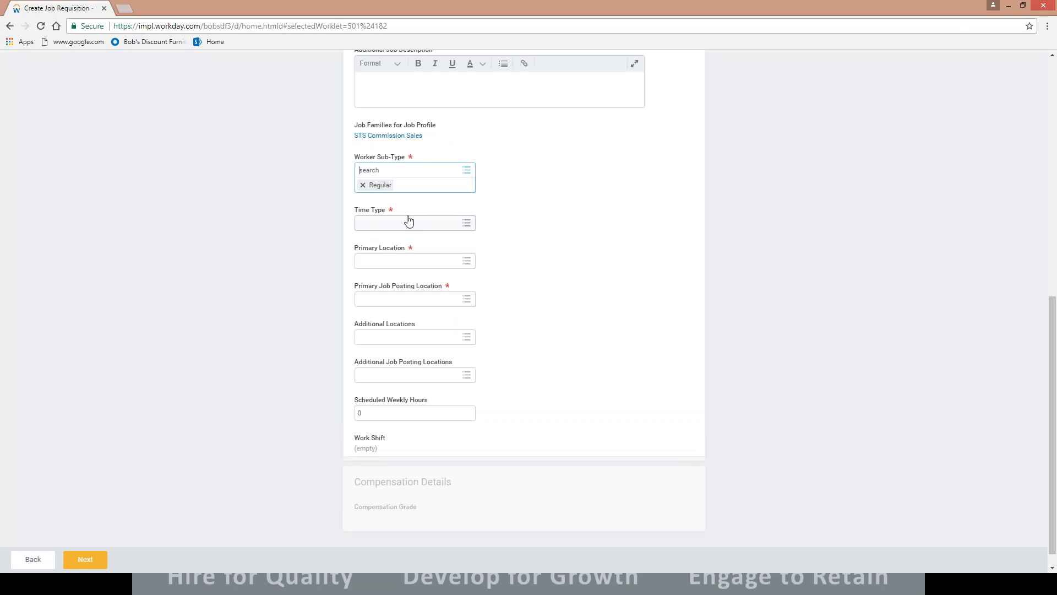
pyautogui.click(466, 225)
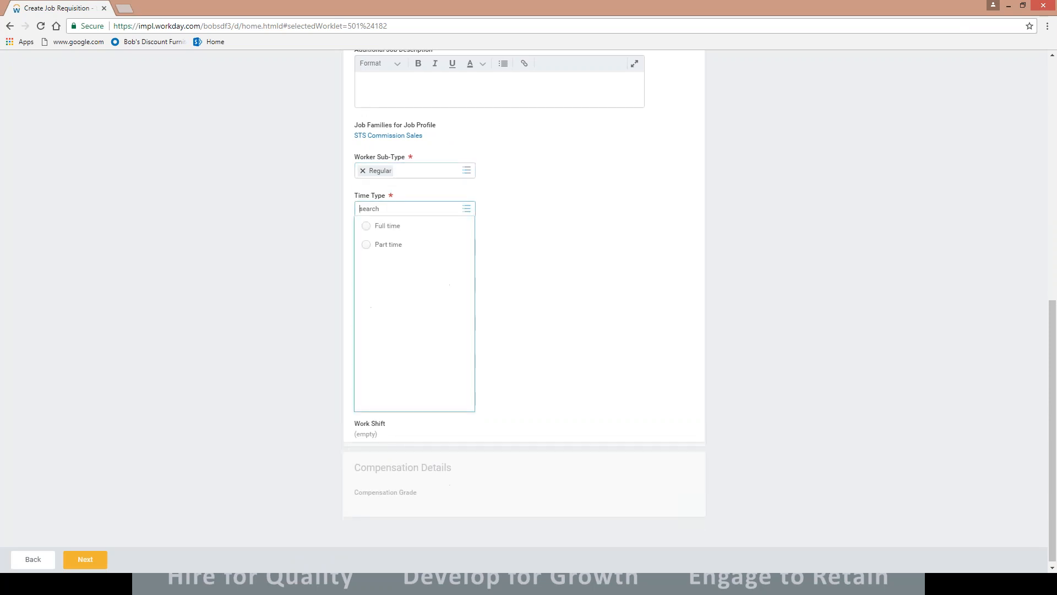
pyautogui.click(366, 227)
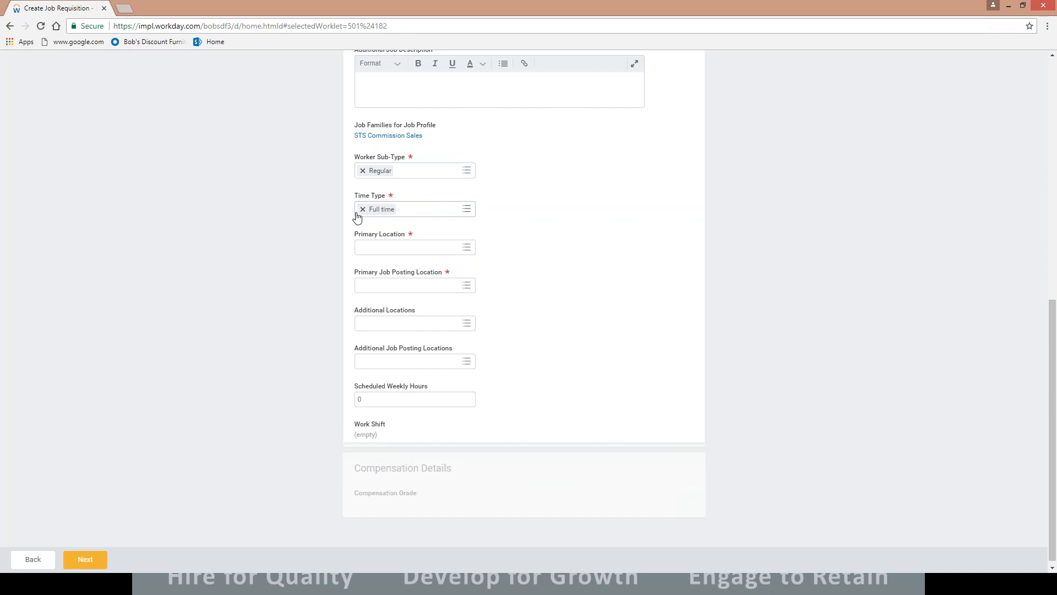
pyautogui.click(472, 209)
# Search the locations for "riverfield" and set the primary location to Riverfield CT
pyautogui.click(426, 251)
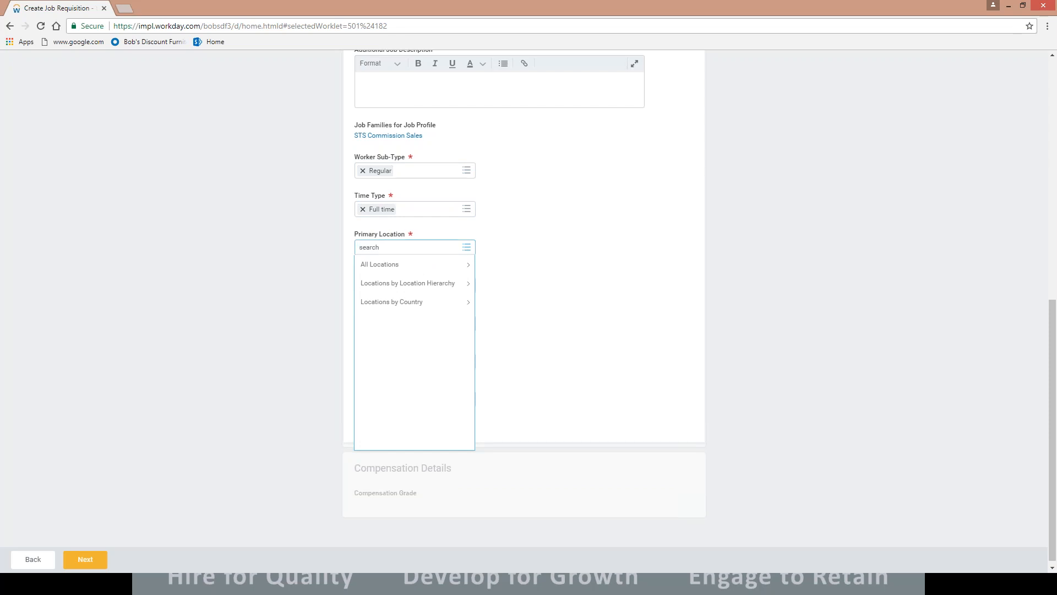
pyautogui.write('riverfield')
pyautogui.press('Return')
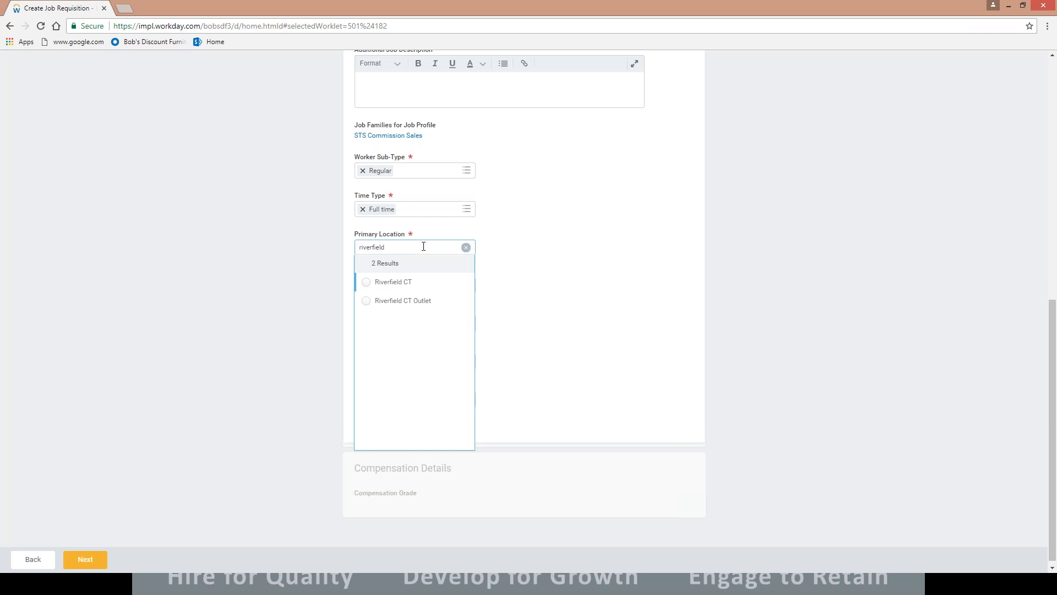
pyautogui.click(367, 283)
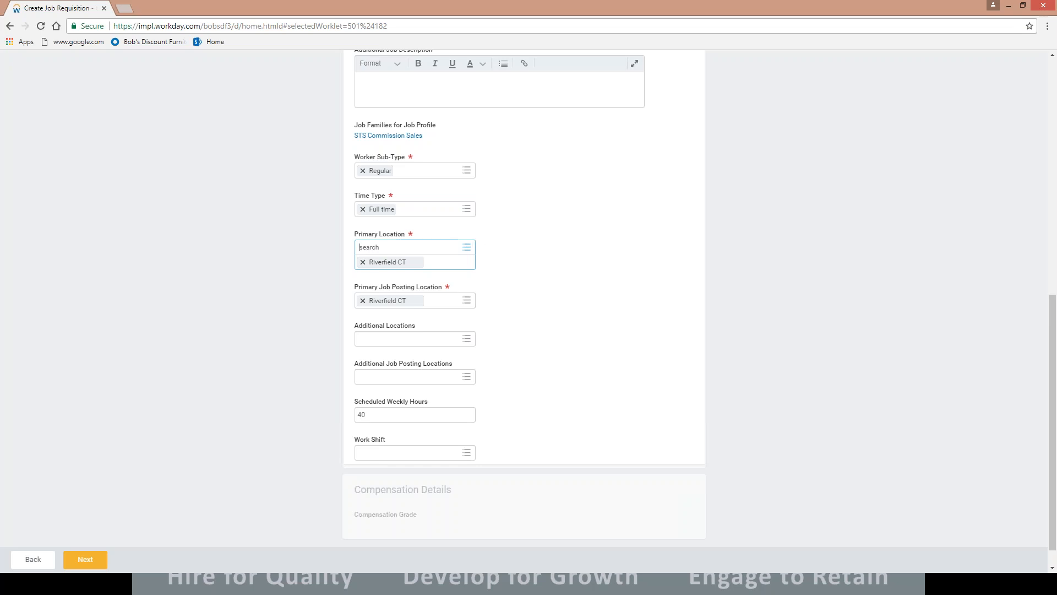
# Advance from the job details through Organizations and Attachments to the Compensation section, keeping the default company and cost center and adding no documents
pyautogui.scroll(-1, 509, 286)
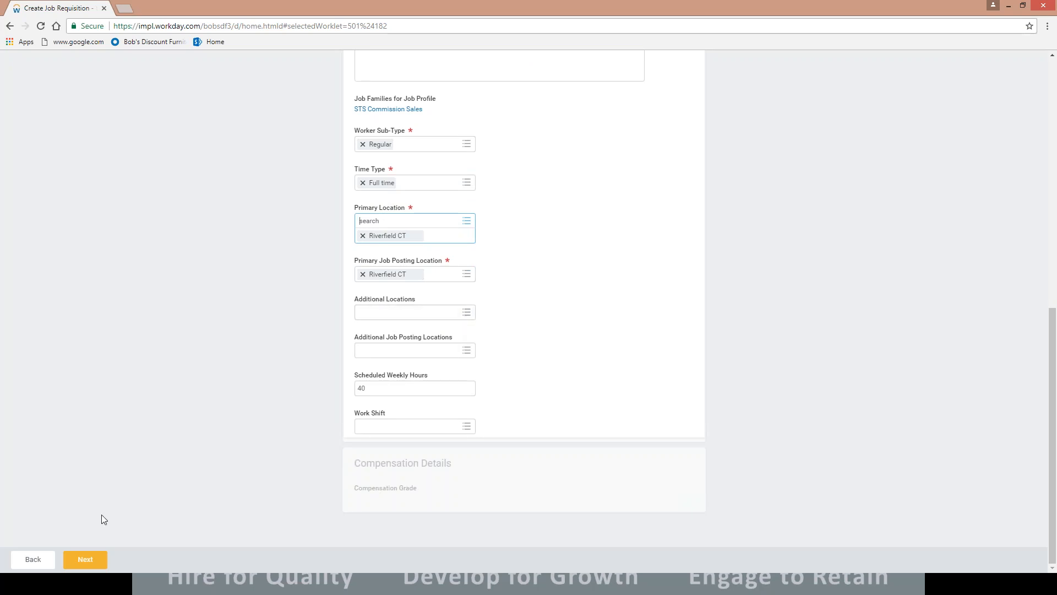
pyautogui.click(87, 562)
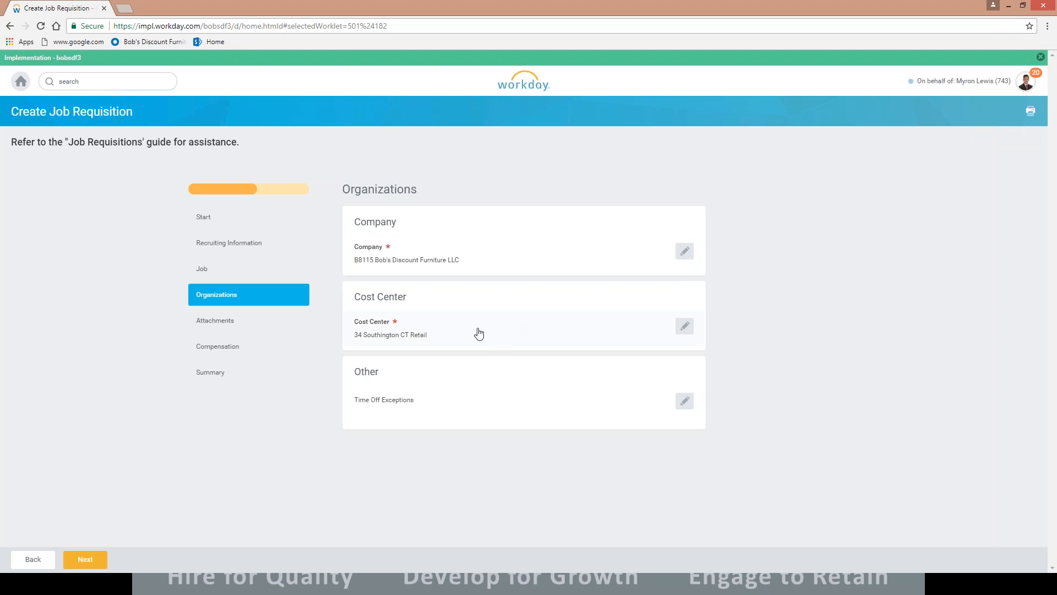
pyautogui.click(91, 562)
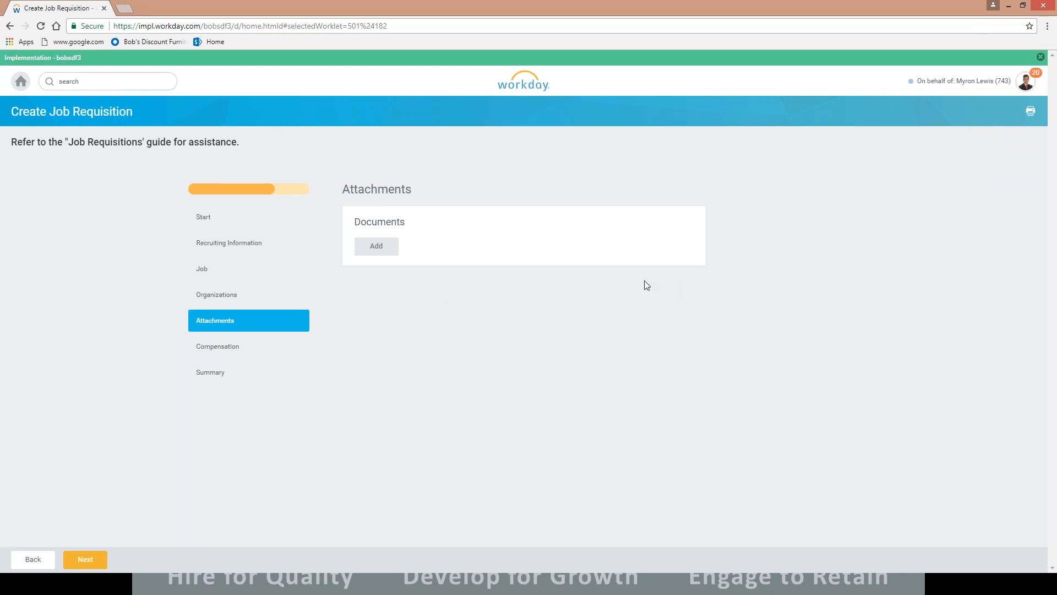
pyautogui.click(85, 559)
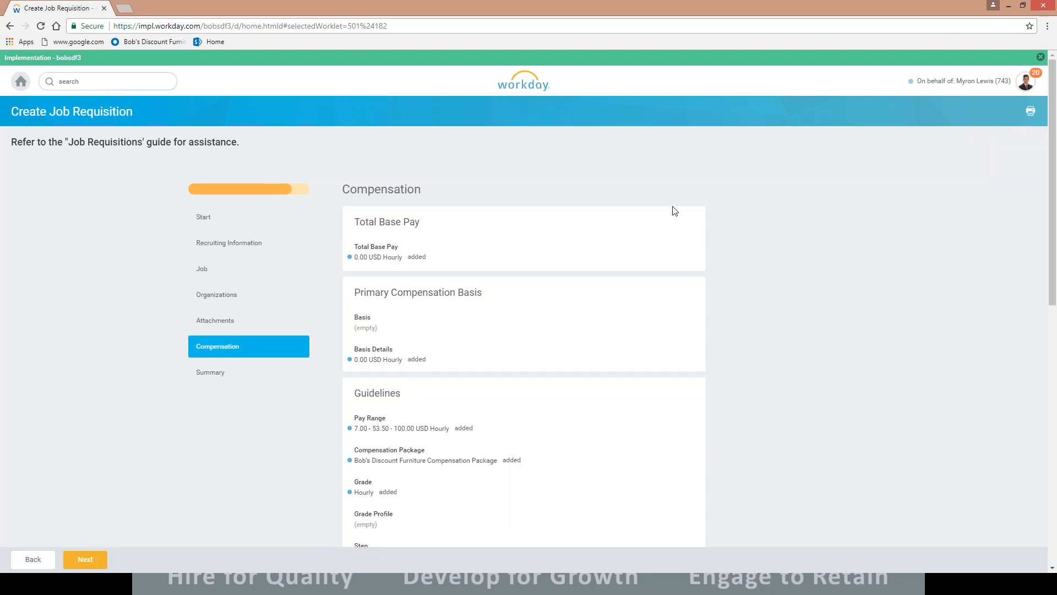
# Set the Hourly Plan amount to 12 USD hourly in the compensation details and continue to the requisition summary
pyautogui.scroll(-1, 671, 211)
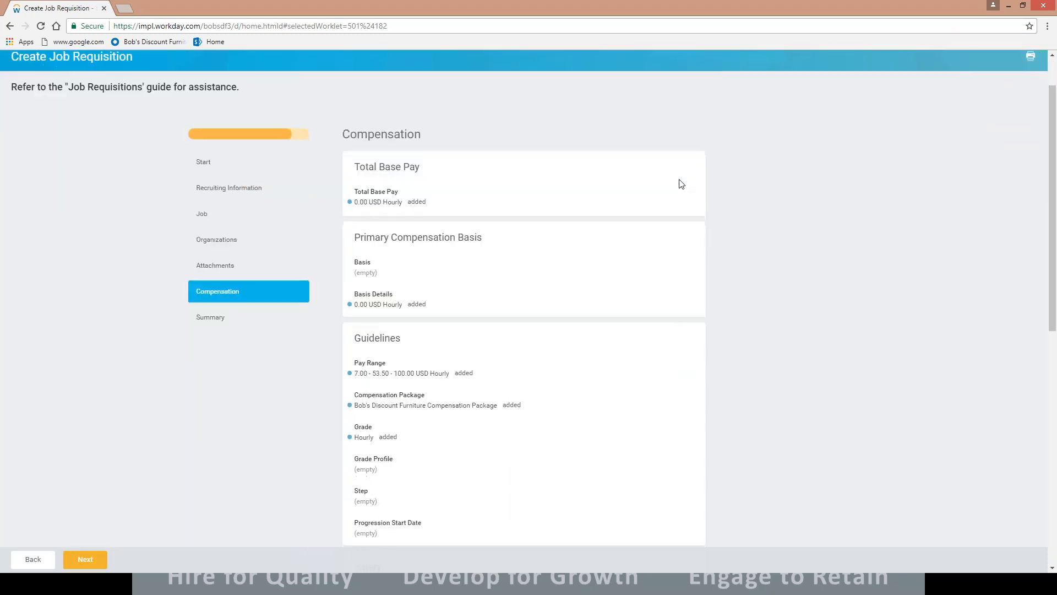
pyautogui.scroll(-1, 680, 184)
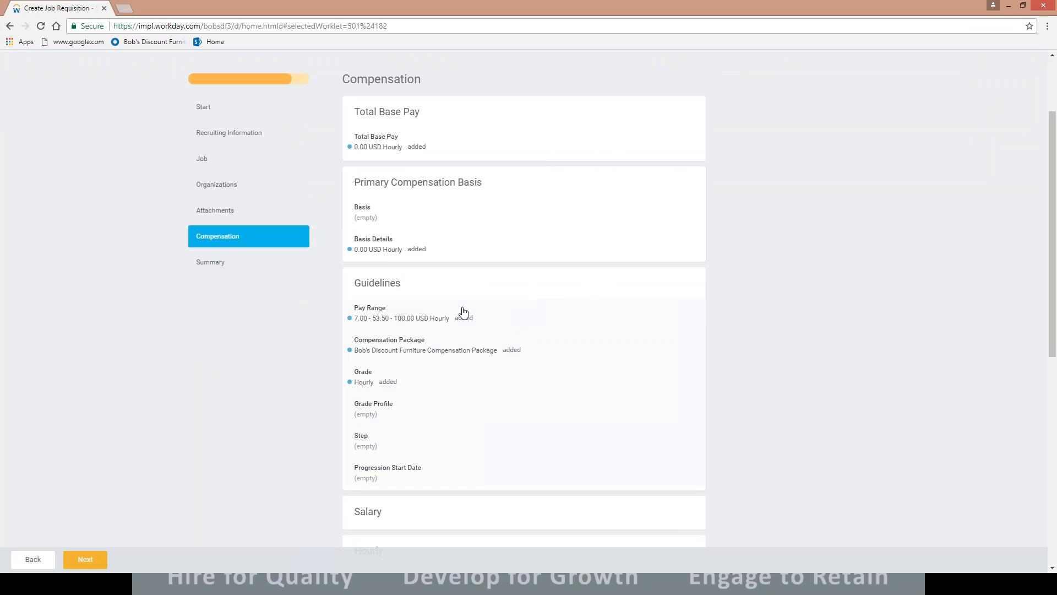
pyautogui.scroll(-3, 512, 295)
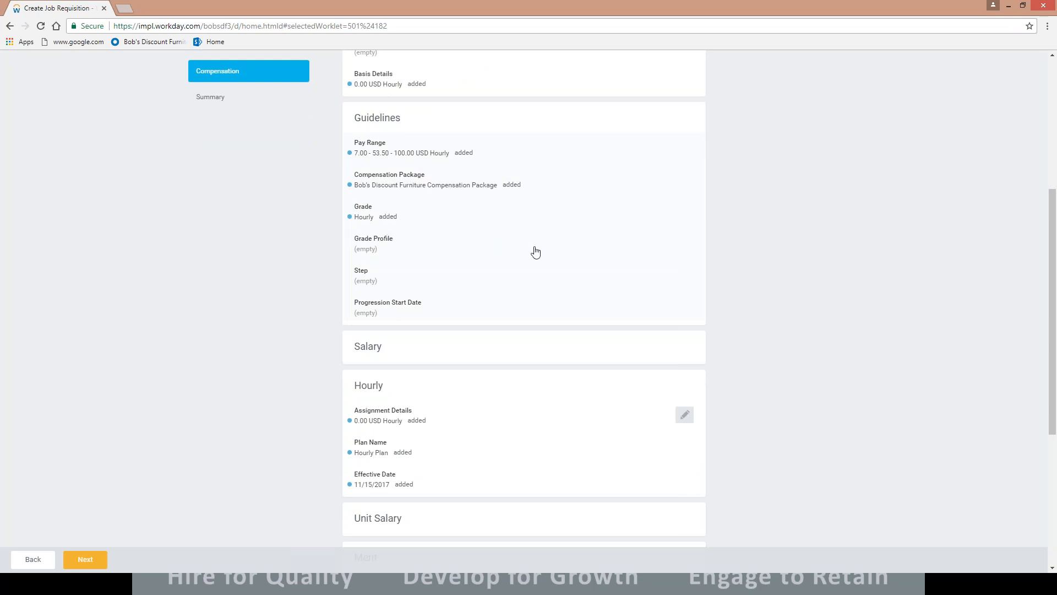
pyautogui.scroll(-2, 540, 286)
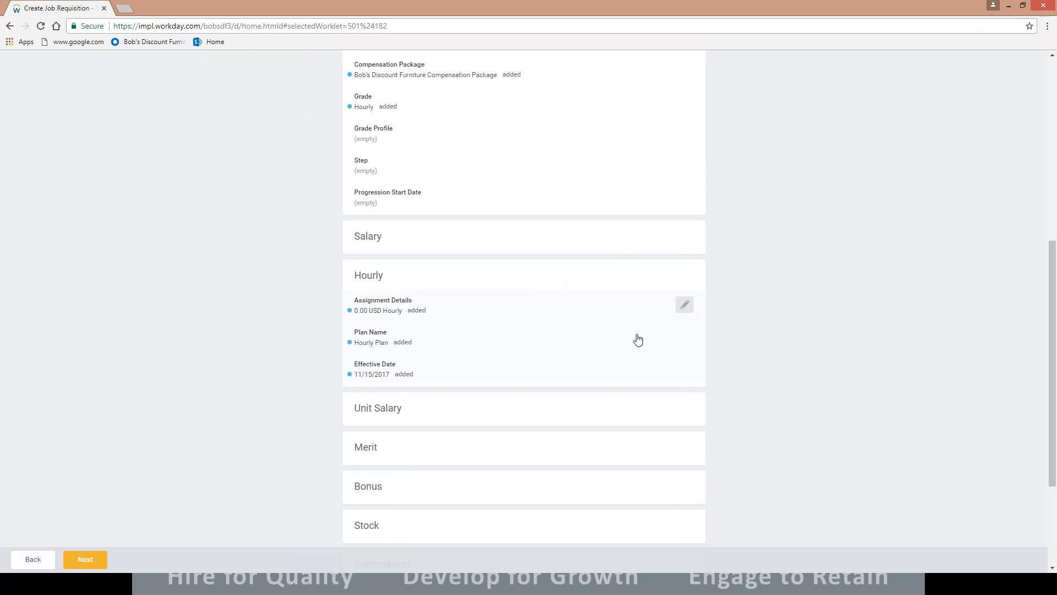
pyautogui.click(686, 306)
pyautogui.scroll(-1, 451, 366)
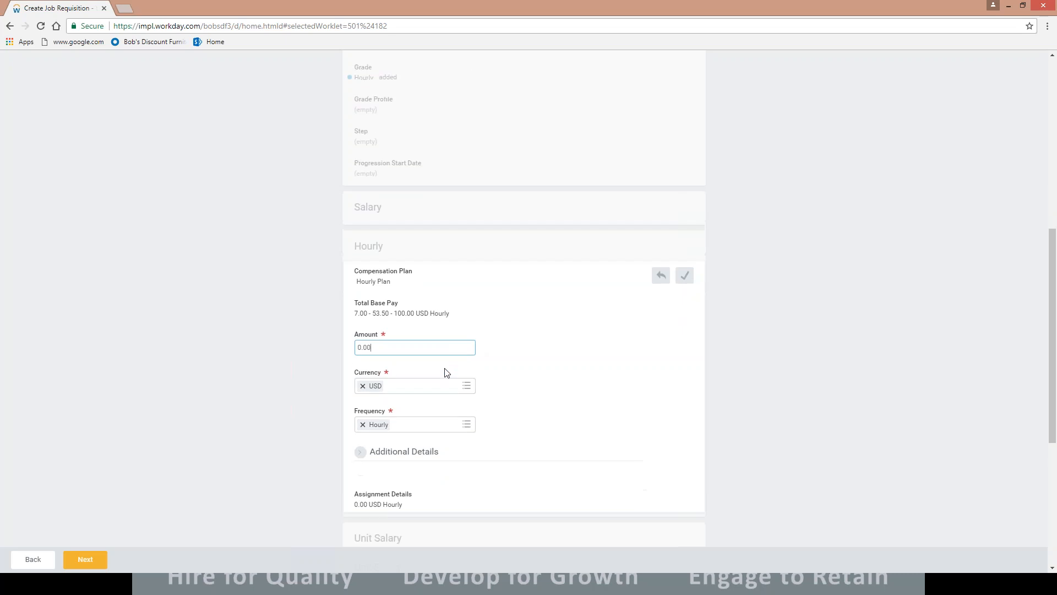
pyautogui.moveTo(400, 321); pyautogui.dragTo(341, 321)
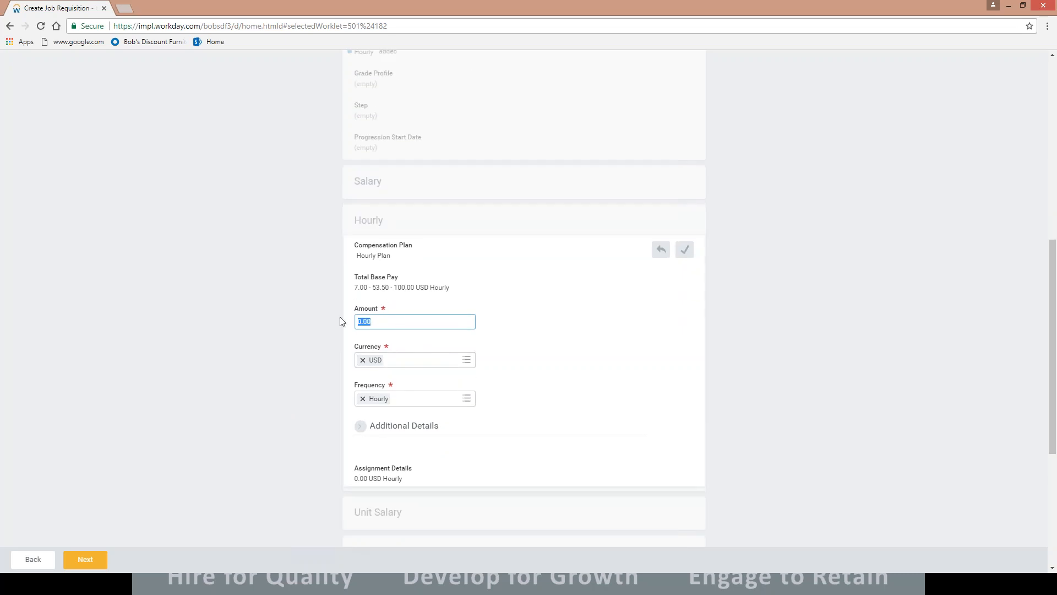
pyautogui.write('12')
pyautogui.click(84, 558)
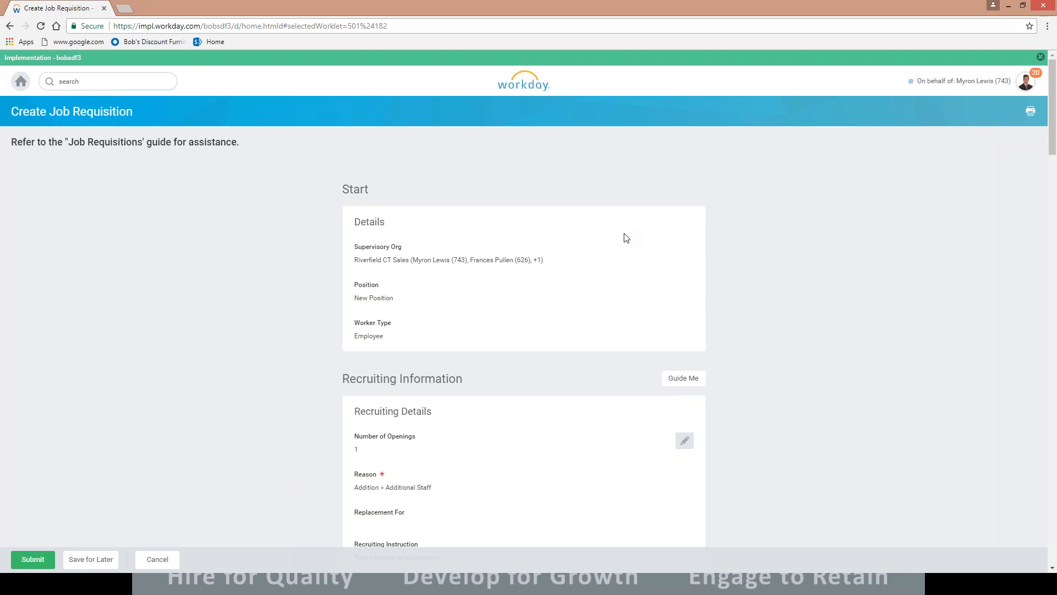
# Review the requisition summary from the start and recruiting details through job, organizations, attachments and compensation to the commission plan and comment field
pyautogui.scroll(-1, 626, 238)
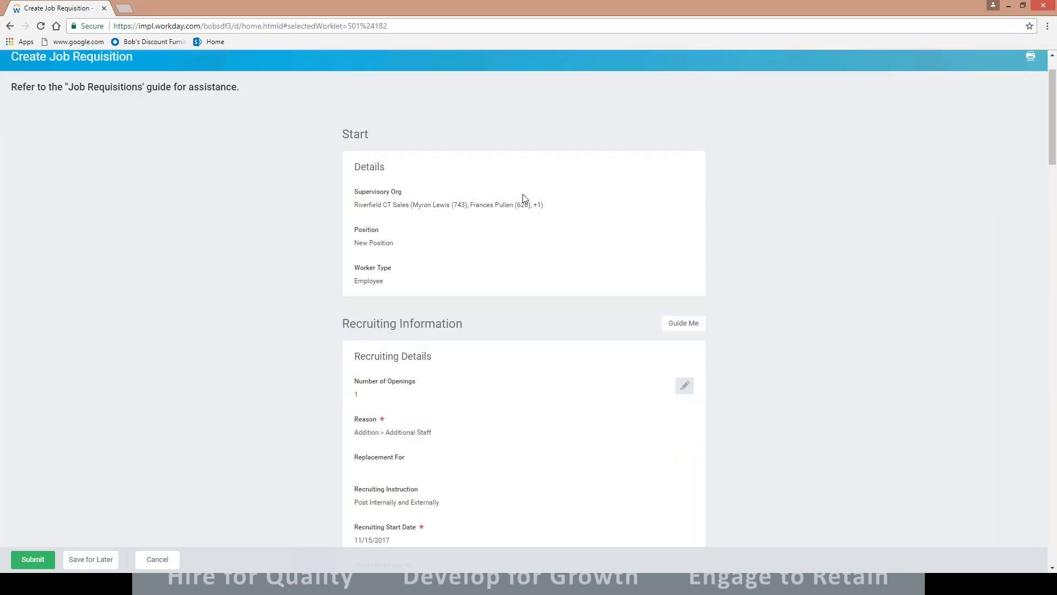
pyautogui.scroll(-1, 523, 196)
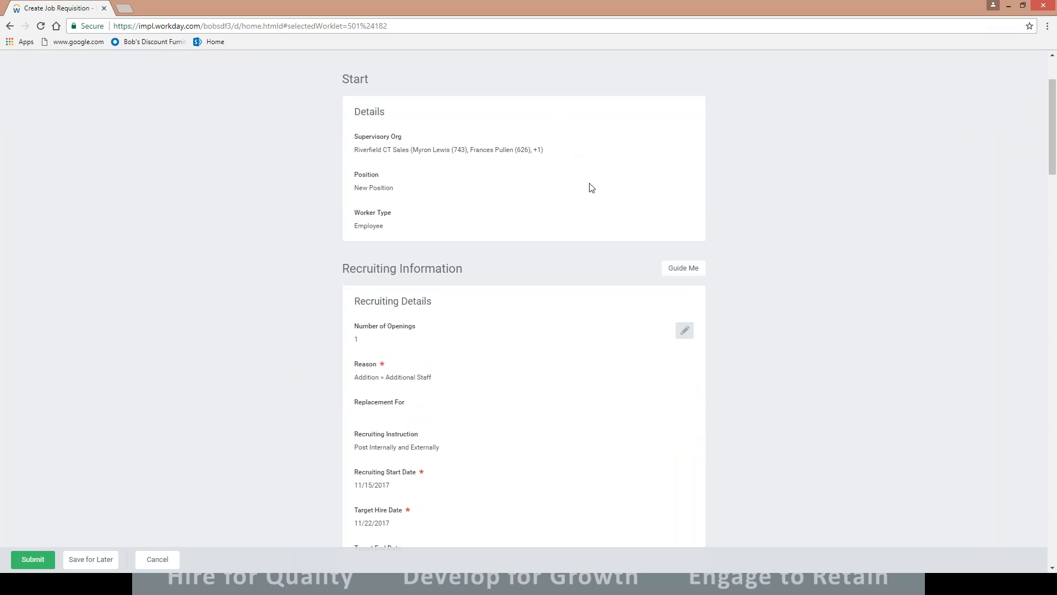
pyautogui.scroll(-1, 599, 204)
pyautogui.scroll(-1, 606, 229)
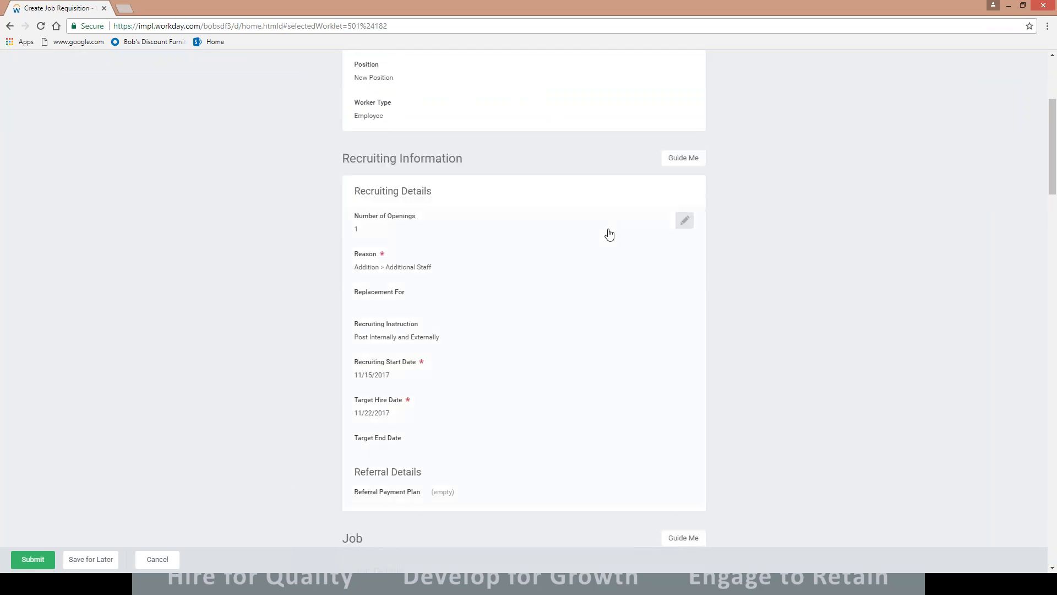
pyautogui.scroll(-1, 609, 257)
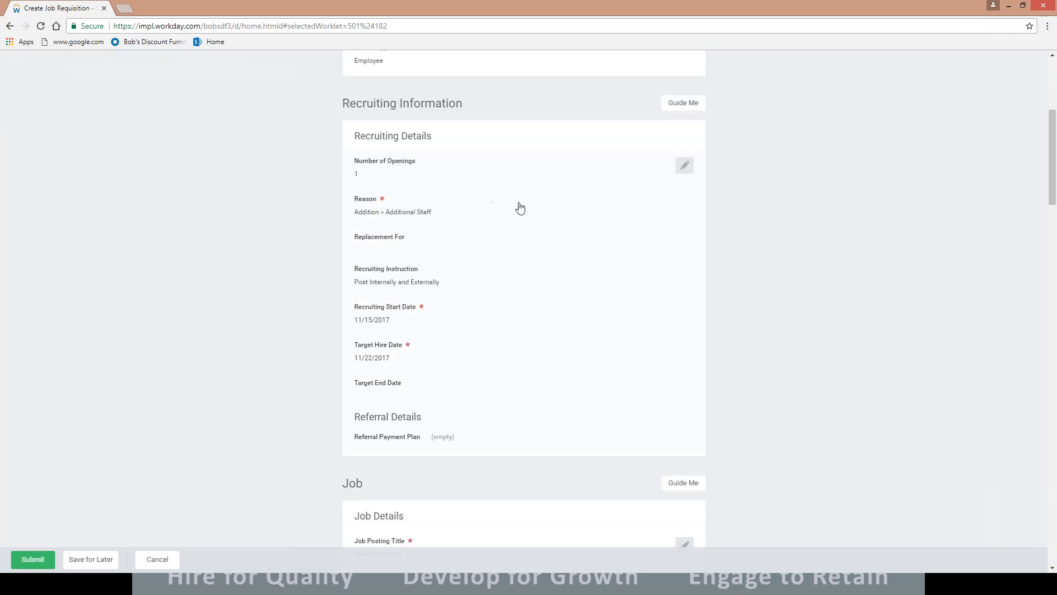
pyautogui.scroll(-1, 518, 209)
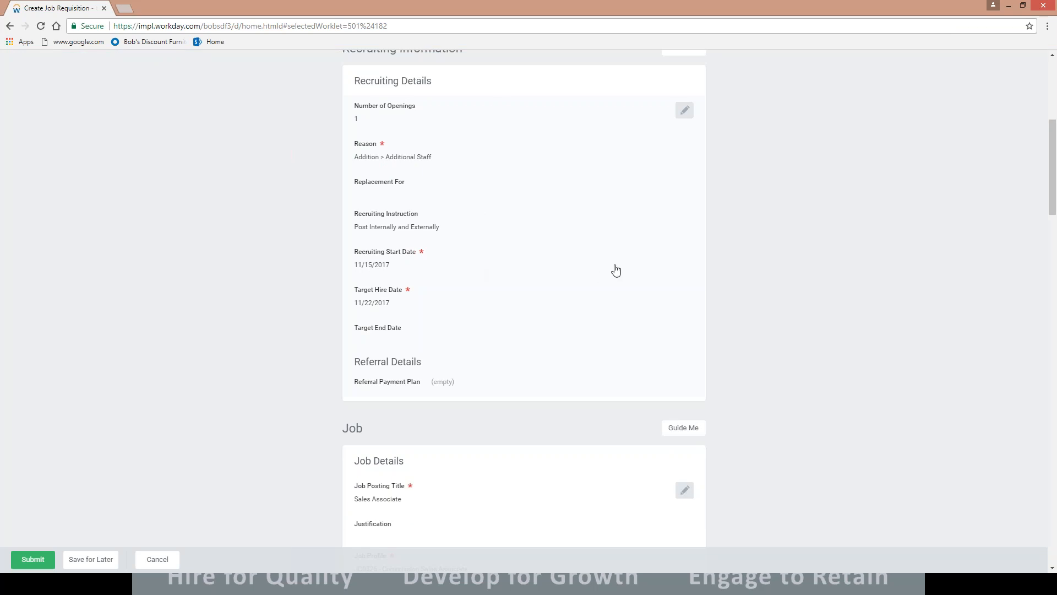
pyautogui.scroll(-4, 619, 275)
pyautogui.scroll(-1, 620, 279)
pyautogui.scroll(-2, 605, 220)
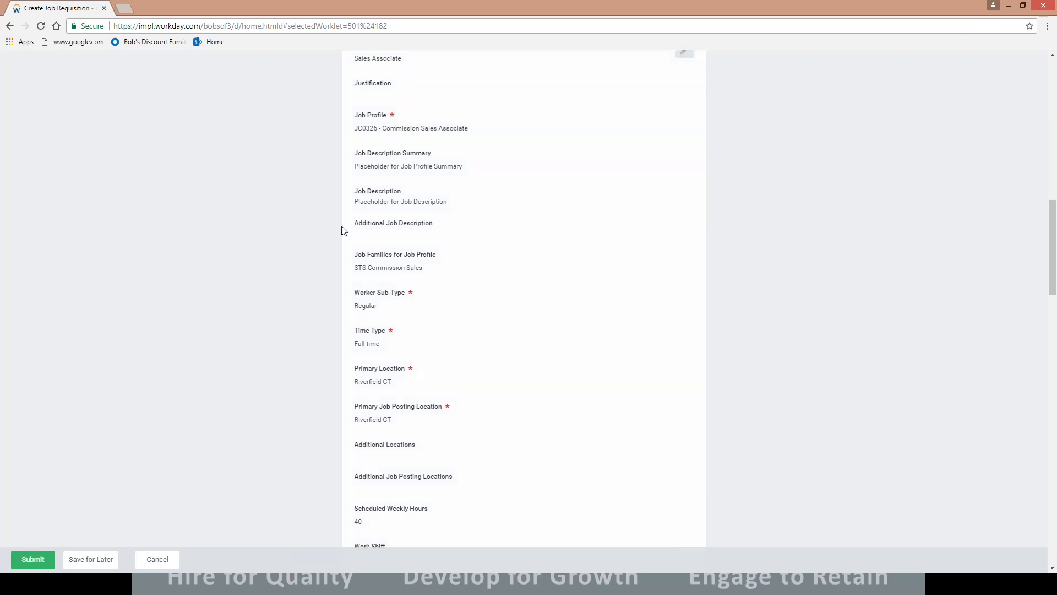
pyautogui.scroll(-4, 486, 302)
pyautogui.scroll(-2, 534, 348)
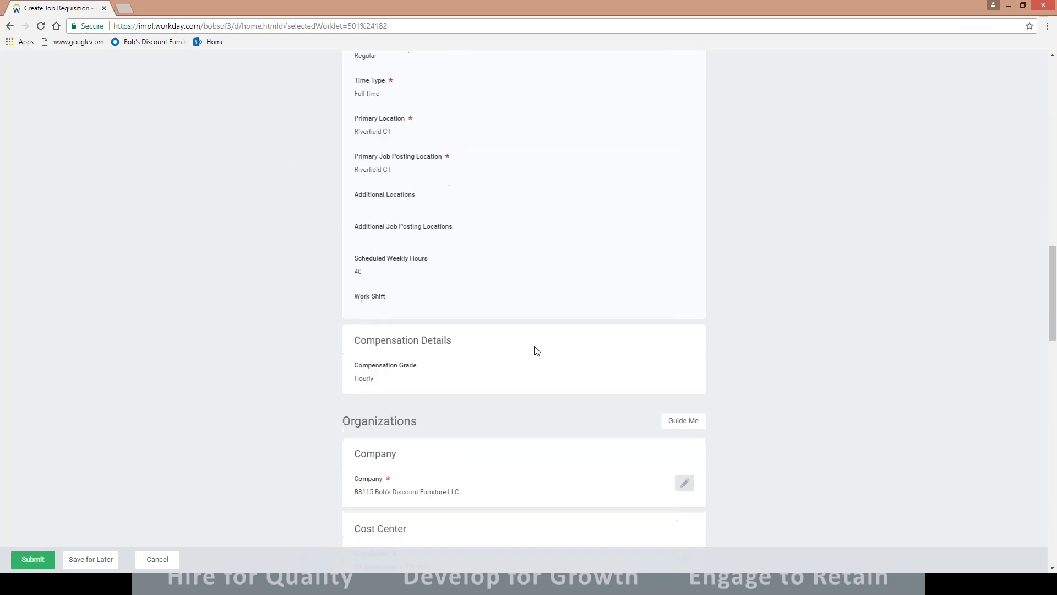
pyautogui.scroll(-2, 524, 308)
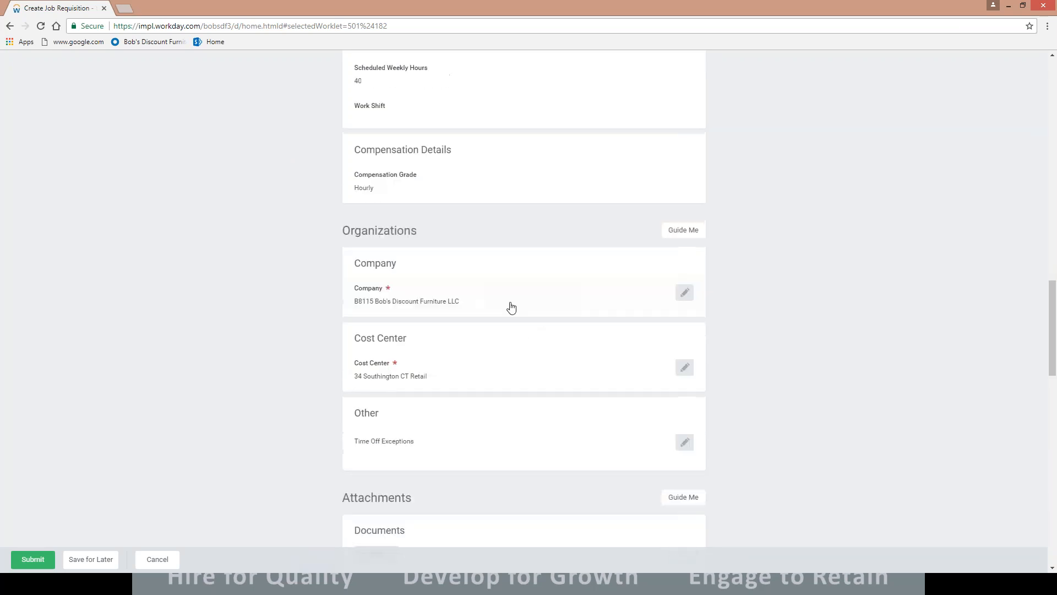
pyautogui.scroll(-1, 424, 175)
pyautogui.scroll(-3, 503, 304)
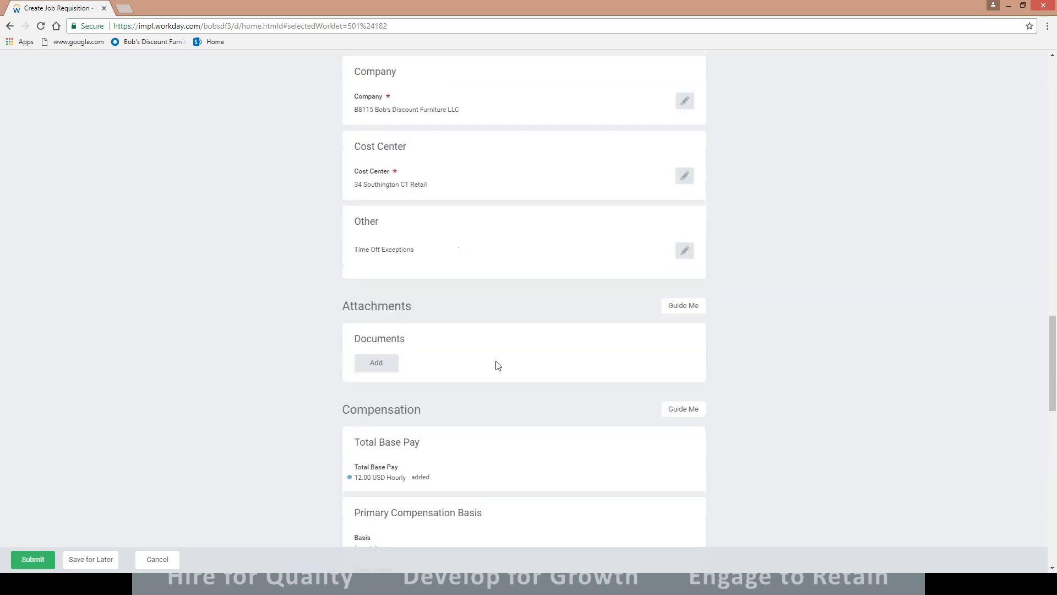
pyautogui.scroll(-5, 439, 296)
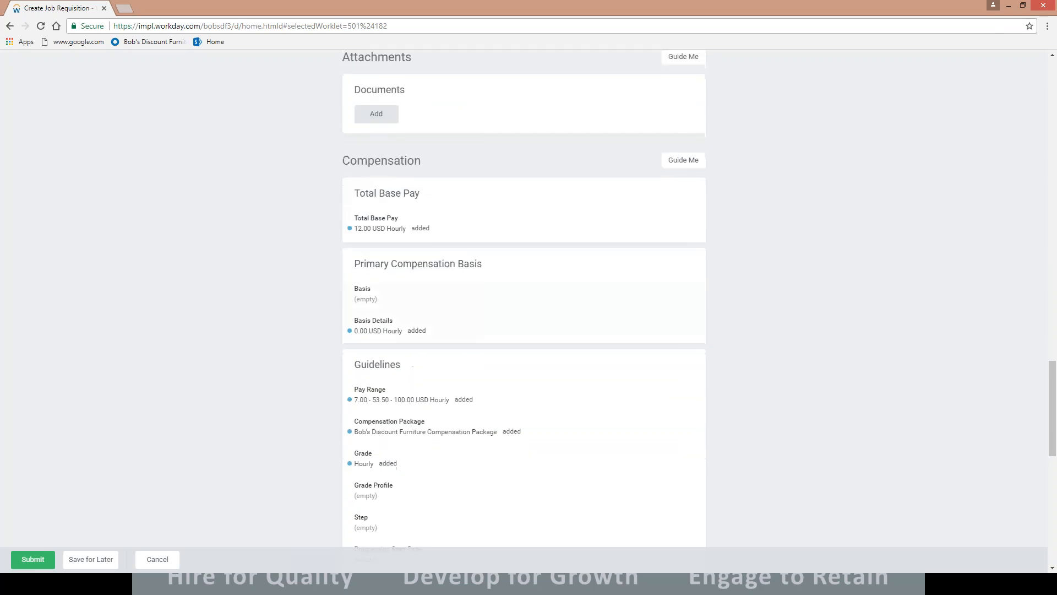
pyautogui.scroll(-3, 446, 318)
pyautogui.scroll(-3, 450, 323)
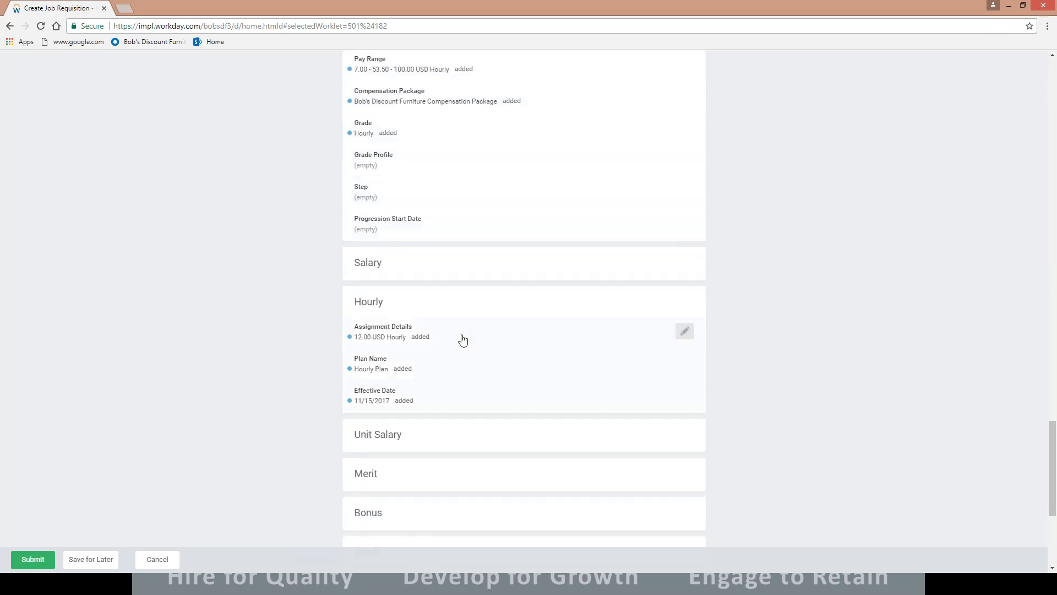
pyautogui.scroll(-4, 484, 306)
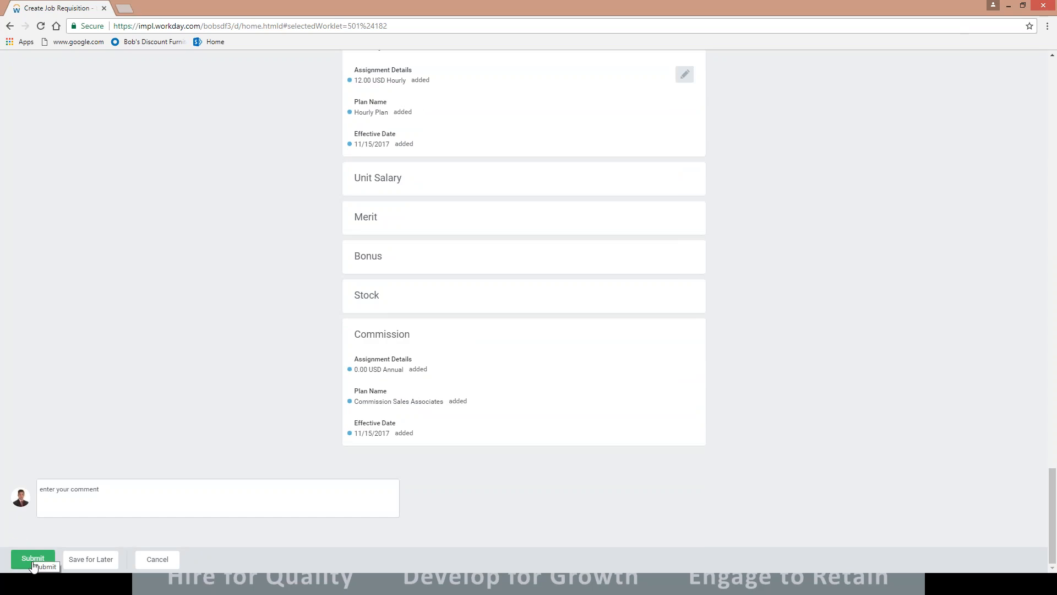
# Submit the Sales Associate job requisition and finish by returning to the Recruiting page
pyautogui.click(33, 558)
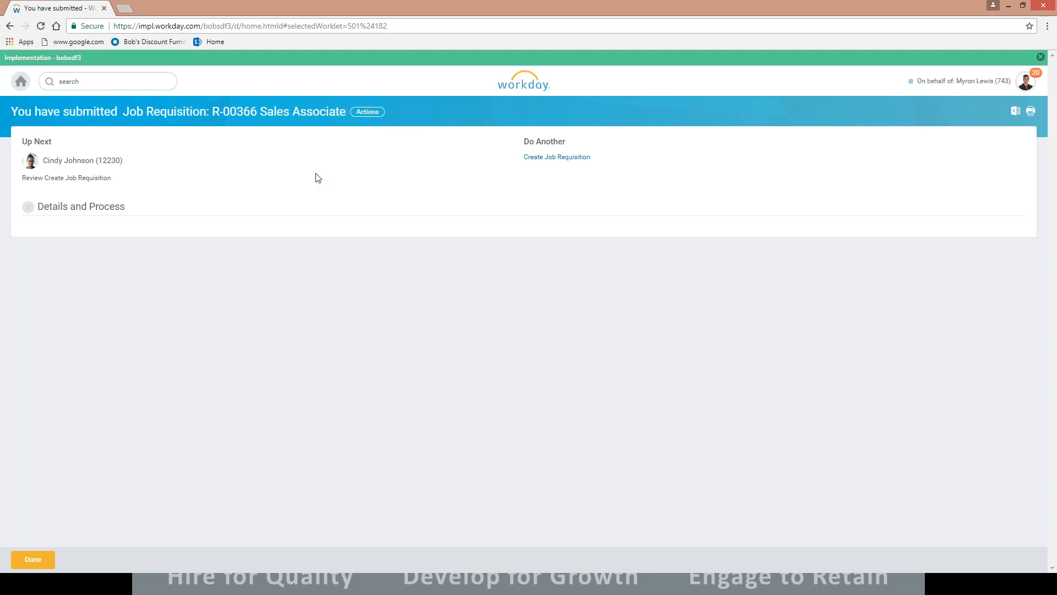
pyautogui.click(35, 560)
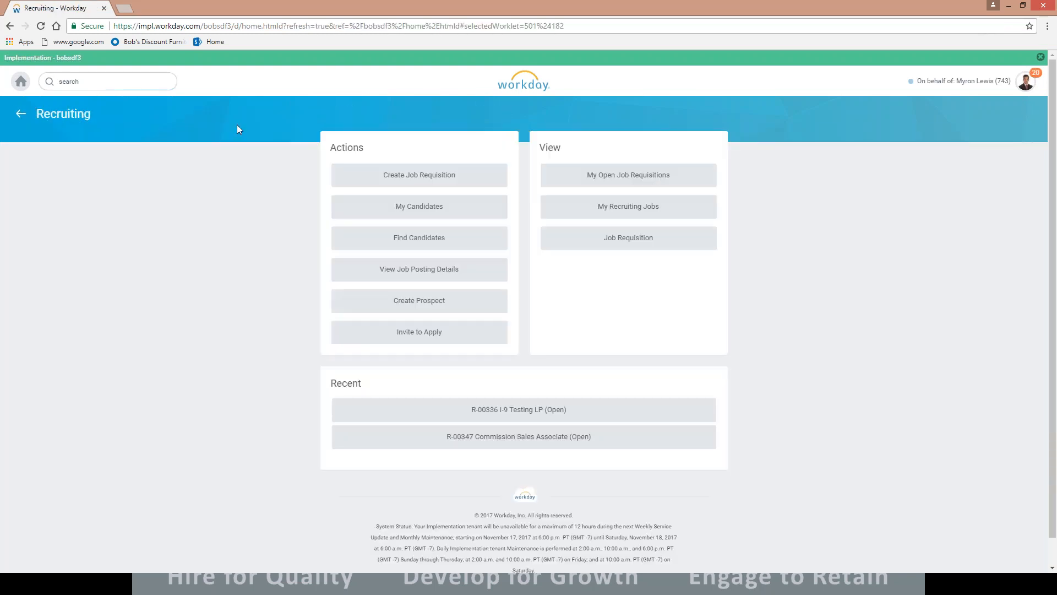